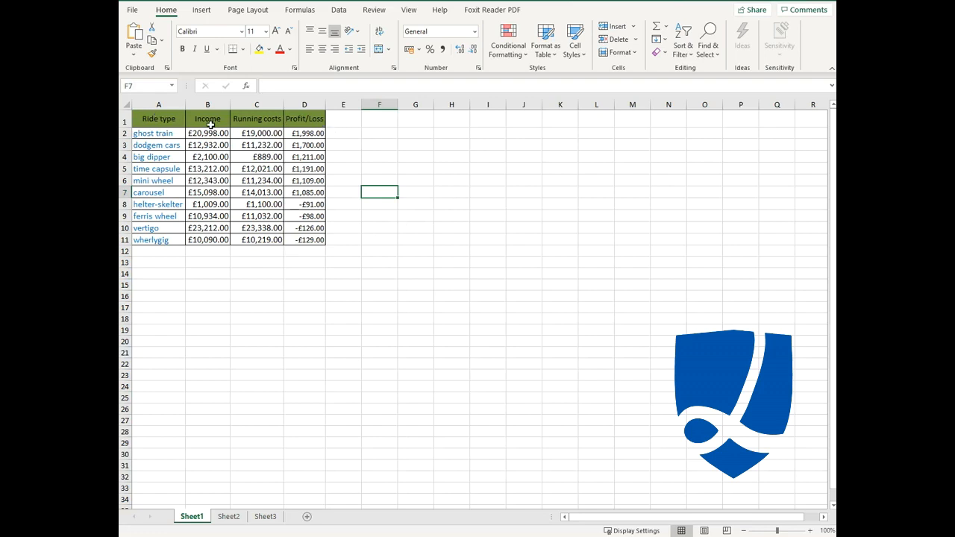
pyautogui.moveTo(177, 113); pyautogui.dragTo(162, 239)
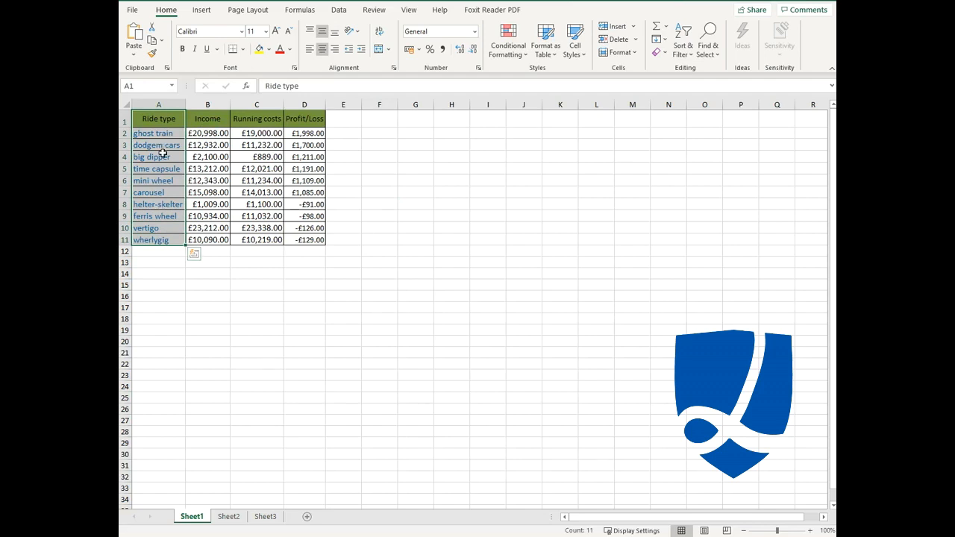
pyautogui.moveTo(304, 119); pyautogui.dragTo(306, 240)
pyautogui.click(356, 229)
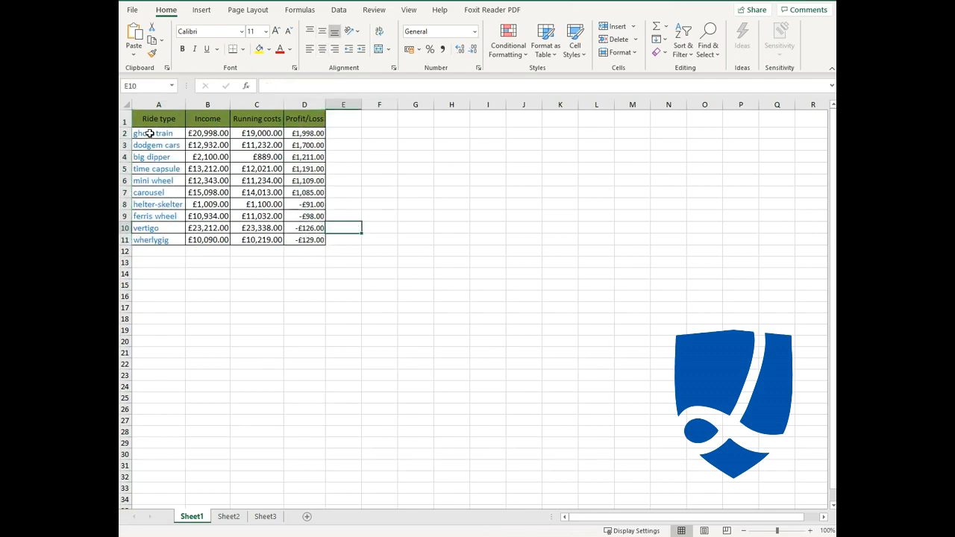
# Try a 2-D clustered column chart of the whole ride table, A1:D11, and undo its insertion
pyautogui.moveTo(152, 117); pyautogui.dragTo(314, 240)
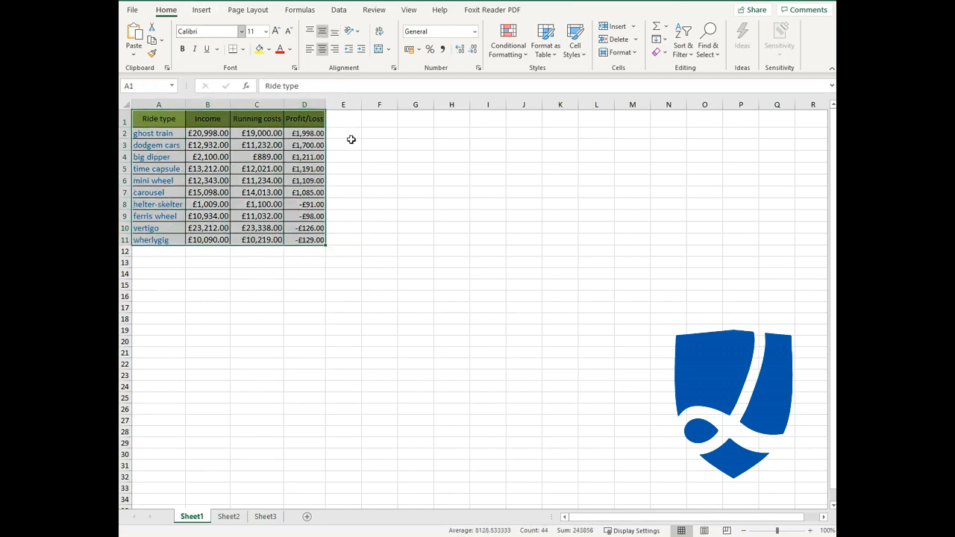
pyautogui.click(202, 10)
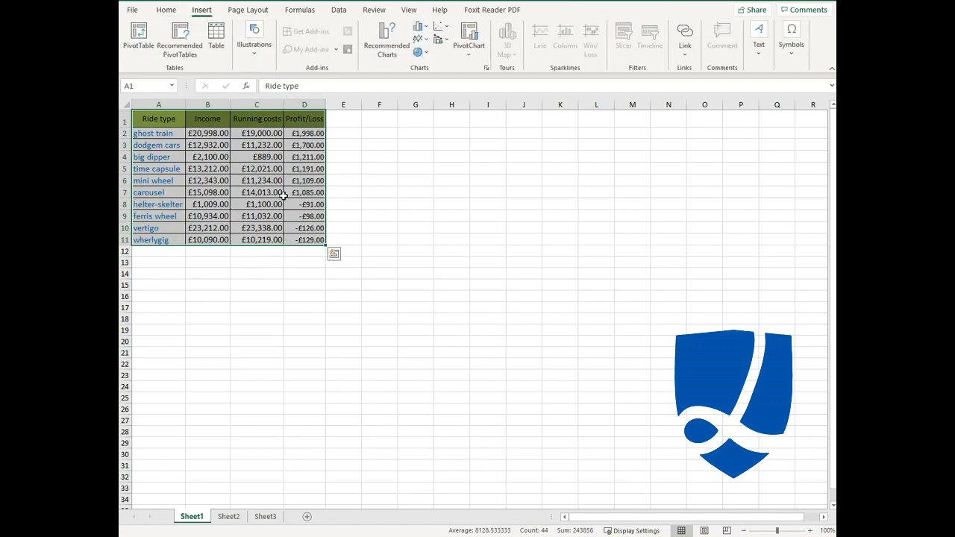
pyautogui.click(419, 28)
pyautogui.click(430, 70)
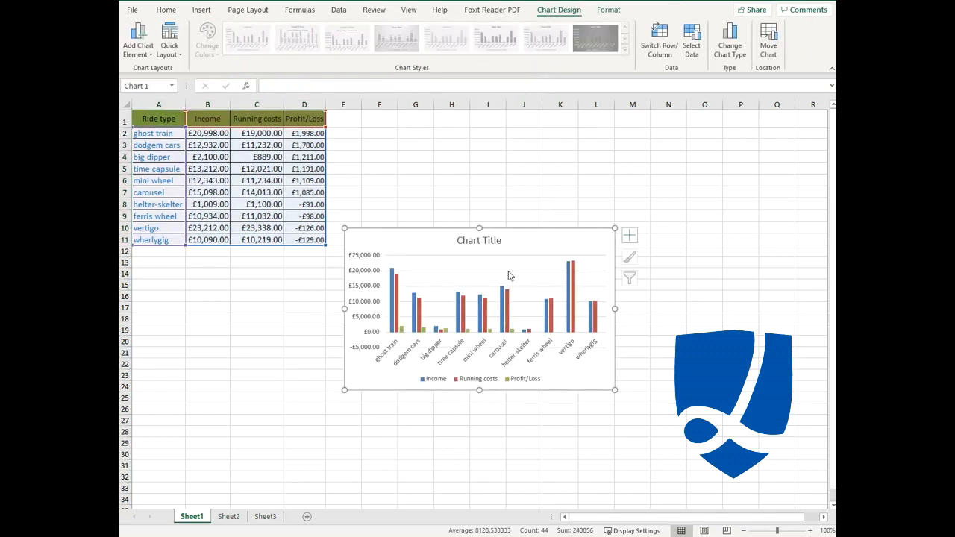
pyautogui.hotkey('ctrl', 'z')
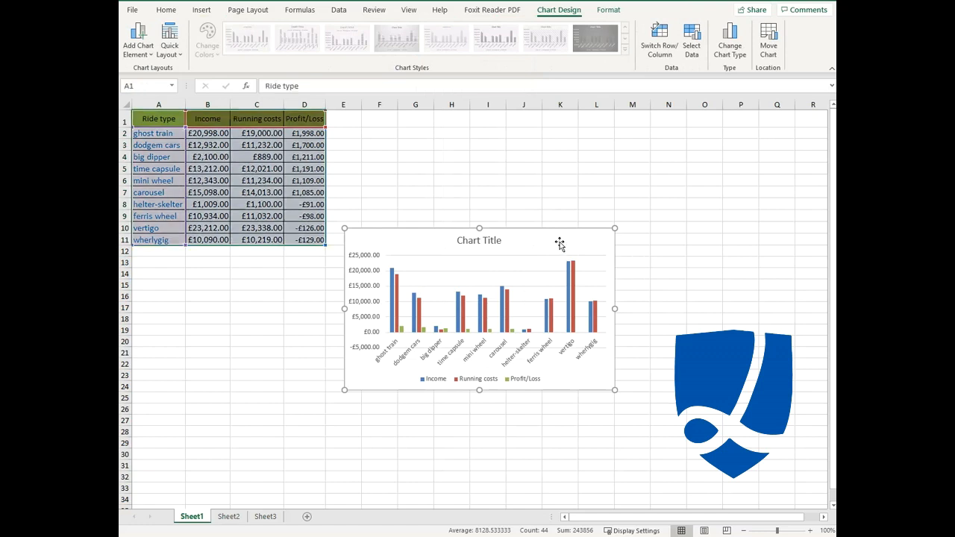
pyautogui.click(462, 234)
pyautogui.moveTo(170, 120); pyautogui.dragTo(179, 240)
pyautogui.click(312, 281)
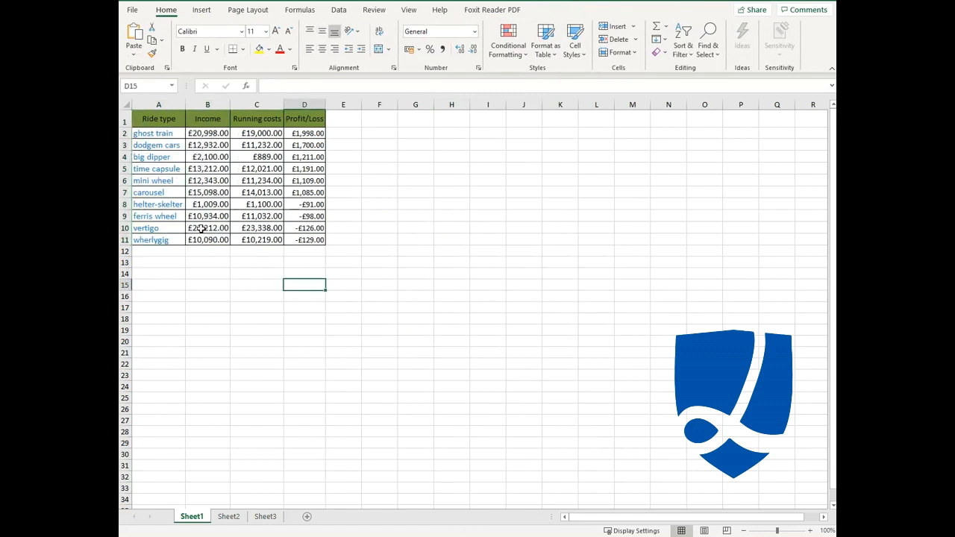
# Select the Ride type and Profit/Loss columns together, covering A1:A11 and D1:D11
pyautogui.click(174, 119)
pyautogui.moveTo(173, 119); pyautogui.dragTo(172, 240)
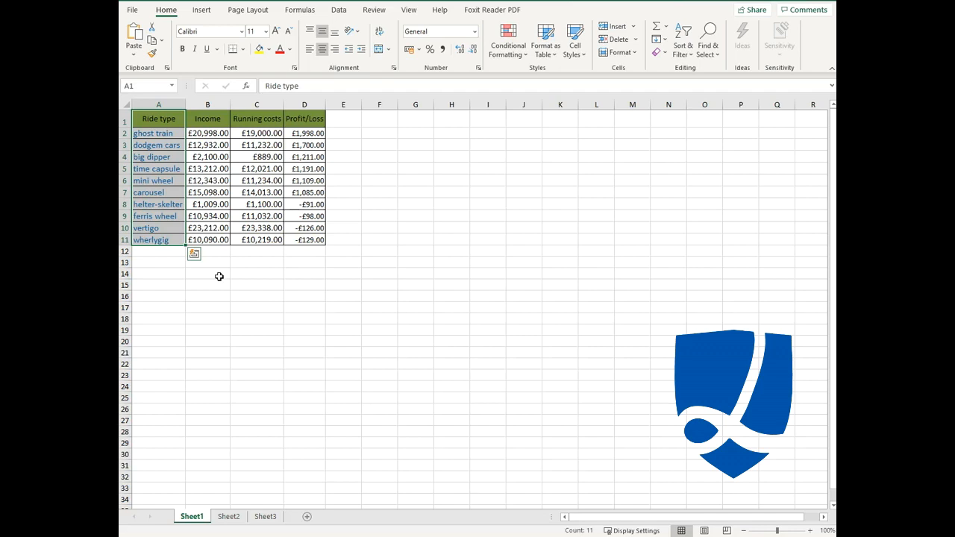
pyautogui.moveTo(162, 121); pyautogui.dragTo(160, 240)
pyautogui.moveTo(309, 118); pyautogui.dragTo(307, 239)
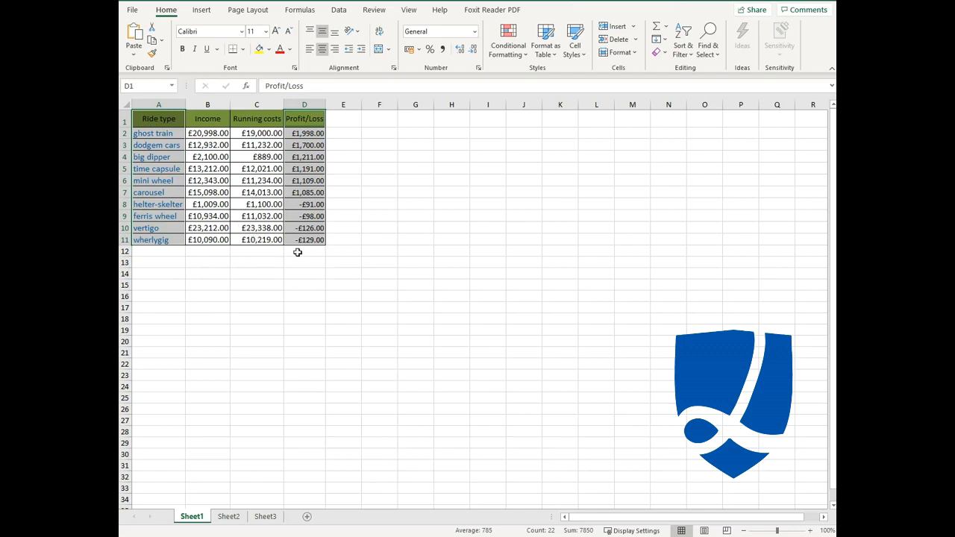
# Try a 2-D clustered column chart of the selected columns, placed below the table, and delete it
pyautogui.click(203, 12)
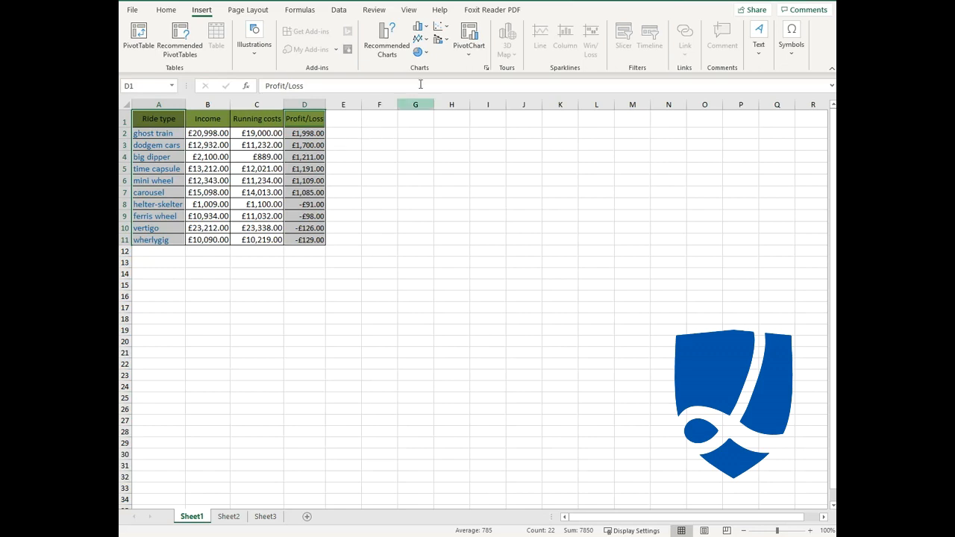
pyautogui.click(427, 29)
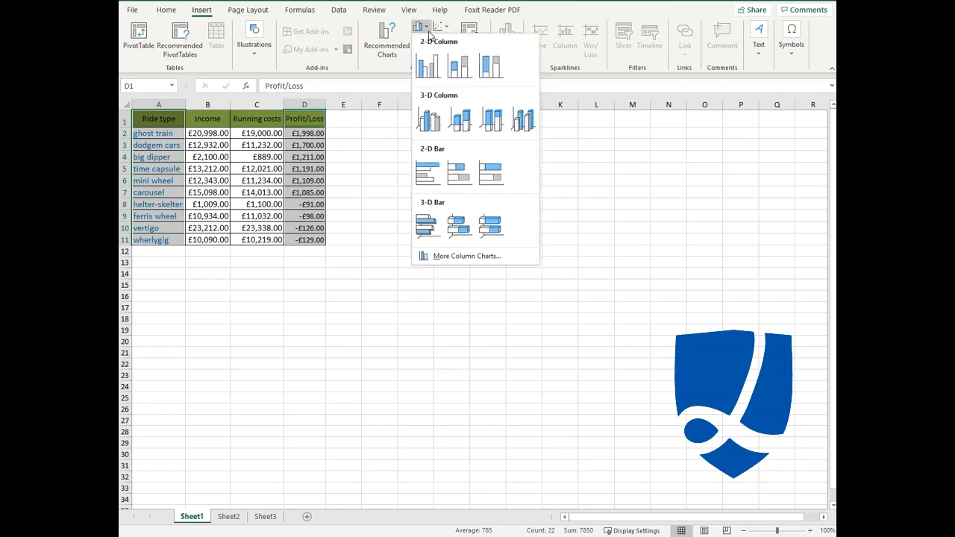
pyautogui.click(430, 67)
pyautogui.moveTo(548, 241); pyautogui.dragTo(331, 269)
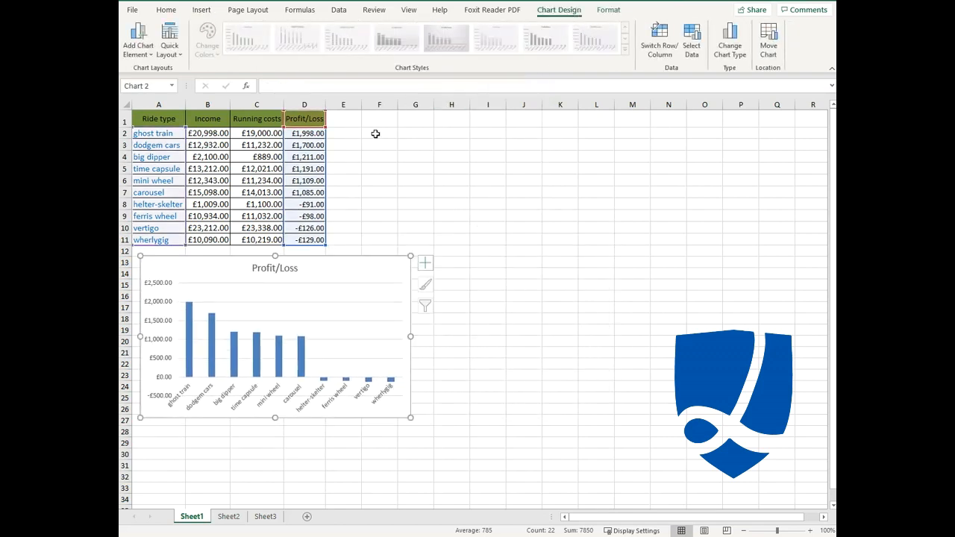
pyautogui.press('Delete')
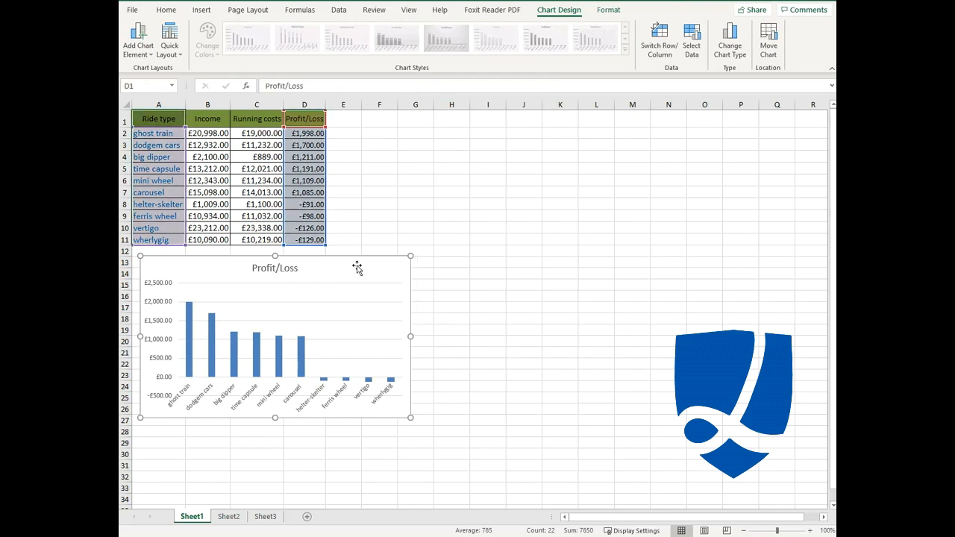
# Try a 2-D pie chart of the selected Ride type and Profit/Loss data and delete it
pyautogui.click(201, 10)
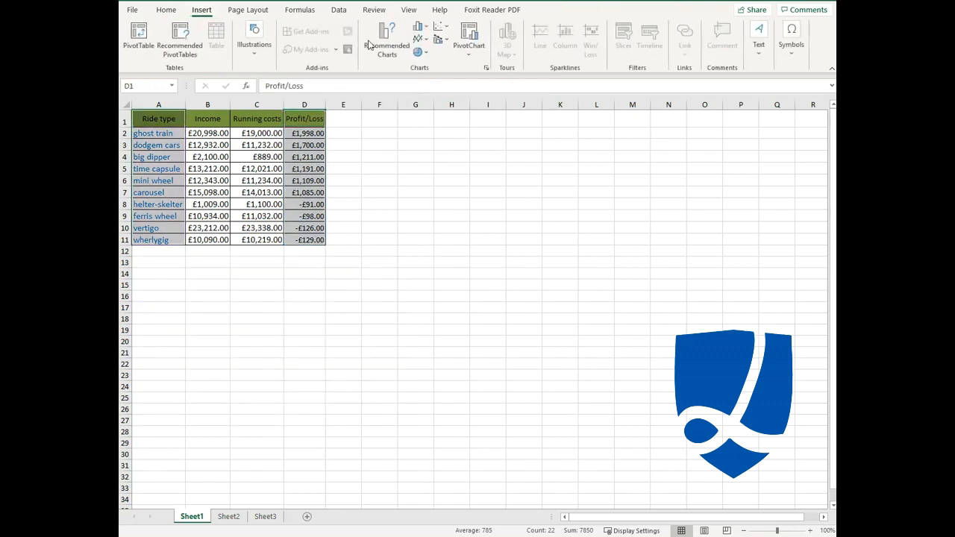
pyautogui.click(418, 52)
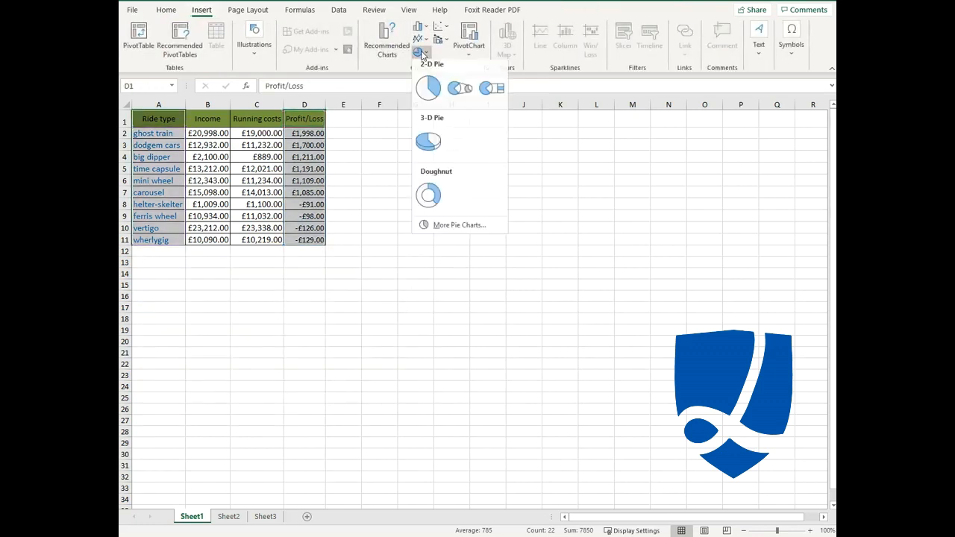
pyautogui.click(433, 93)
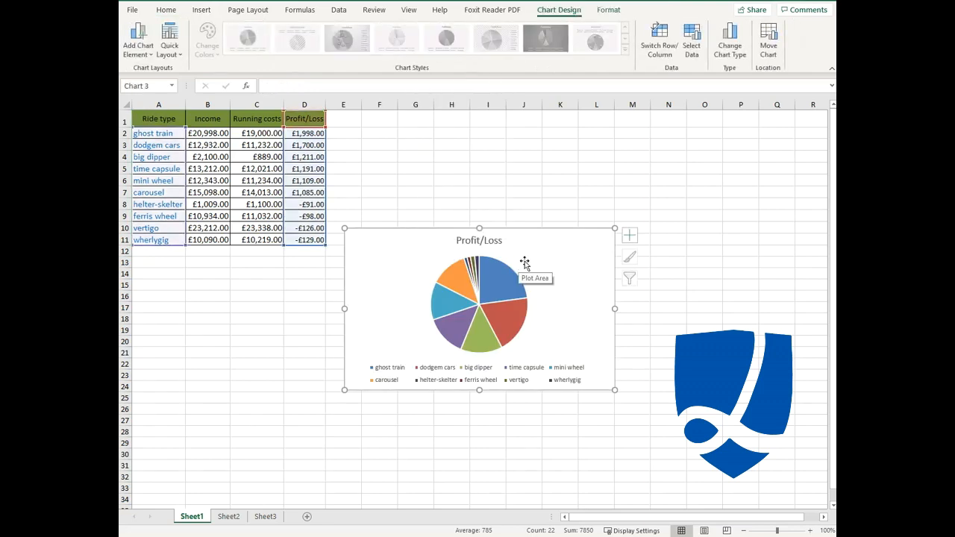
pyautogui.press('Delete')
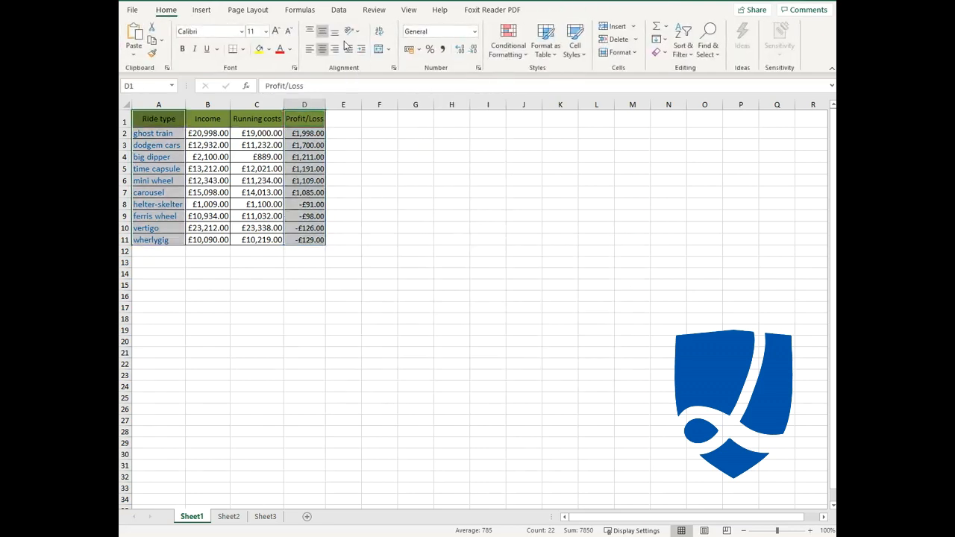
# Insert a 2-D clustered column chart of profit/loss by ride type and place it directly below the table
pyautogui.click(202, 10)
pyautogui.click(420, 26)
pyautogui.click(423, 64)
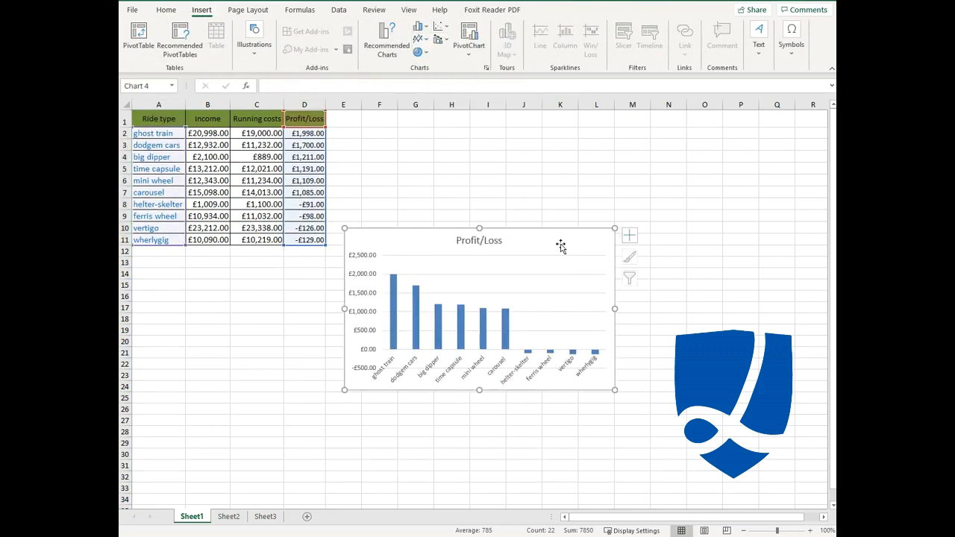
pyautogui.moveTo(561, 246); pyautogui.dragTo(353, 269)
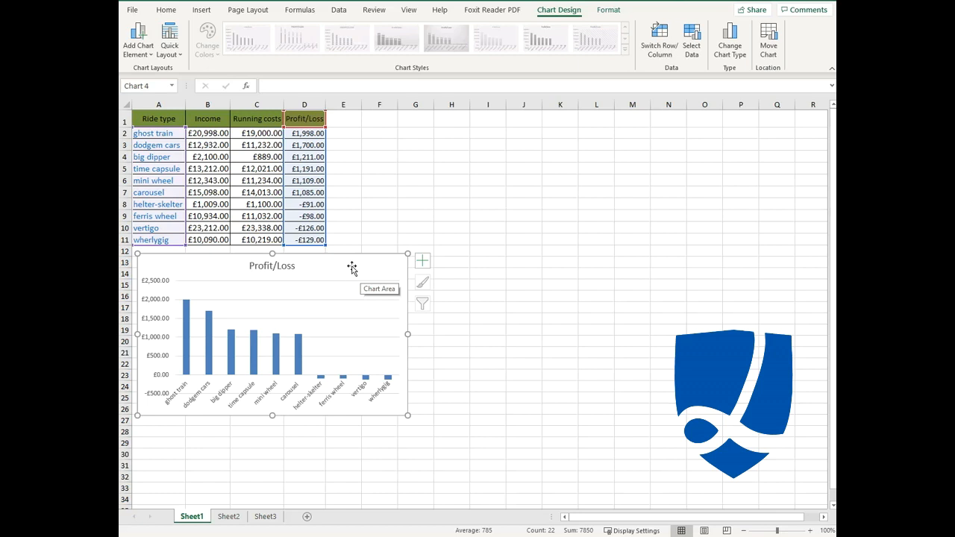
# Copy the Profit/Loss chart, paste it as a picture on Sheet2, and position it from about row 2 to row 15
pyautogui.rightClick(352, 268)
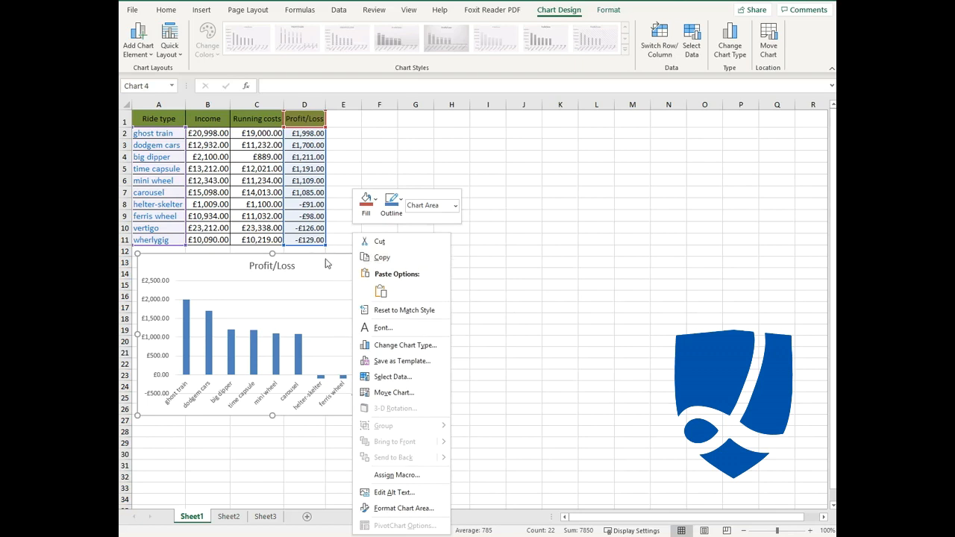
pyautogui.click(344, 267)
pyautogui.rightClick(344, 268)
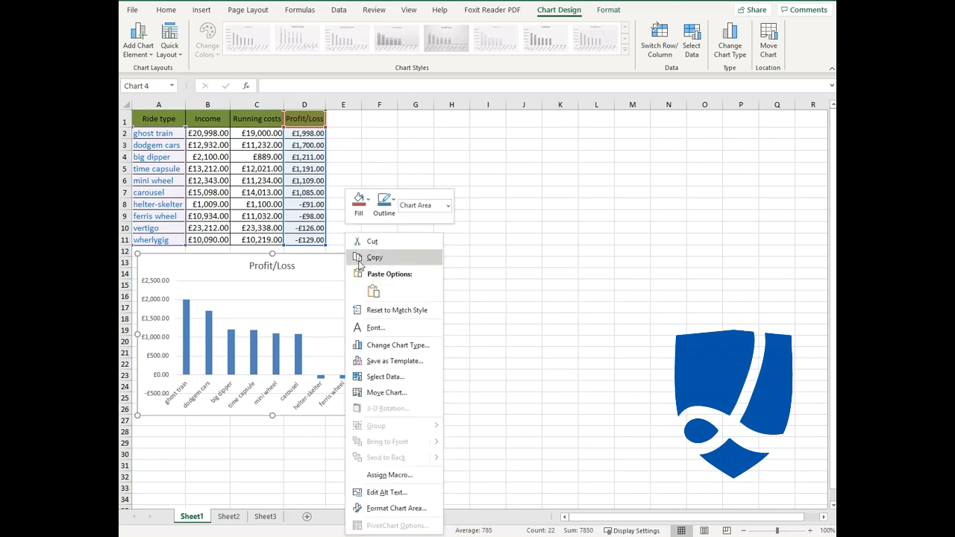
pyautogui.click(358, 258)
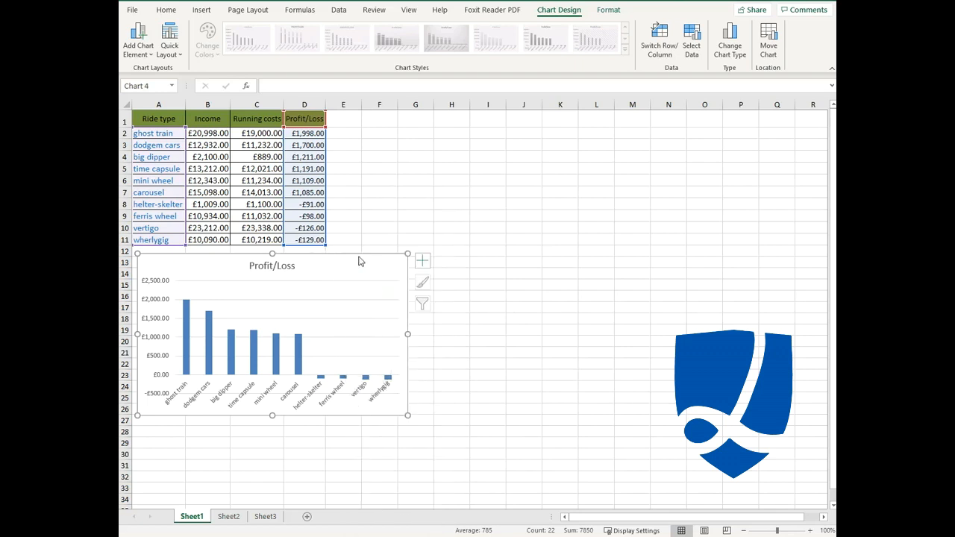
pyautogui.click(229, 517)
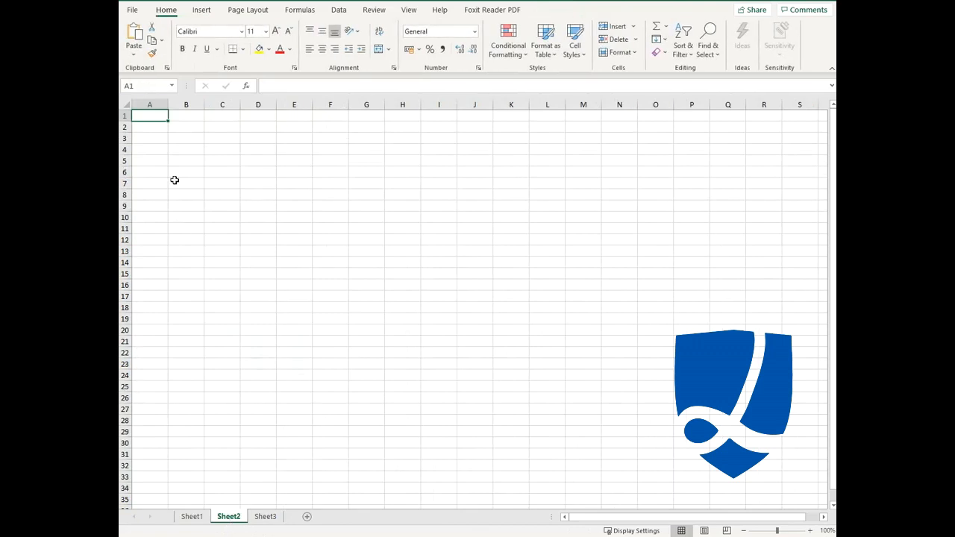
pyautogui.rightClick(151, 114)
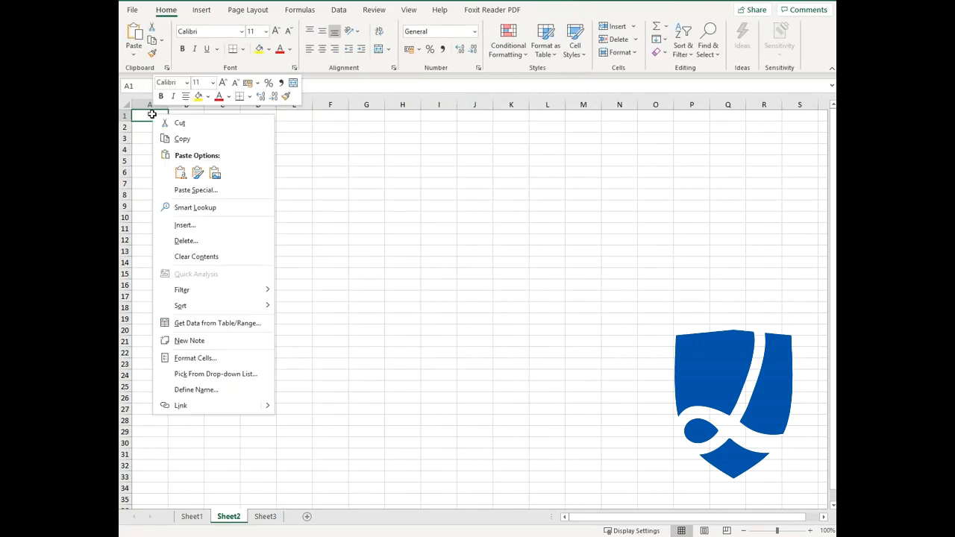
pyautogui.click(214, 174)
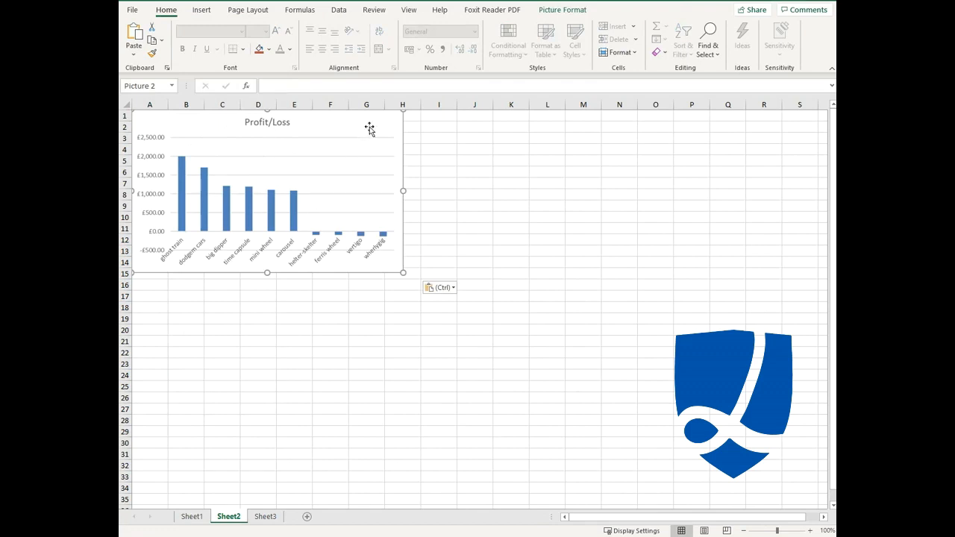
pyautogui.moveTo(370, 129); pyautogui.dragTo(377, 139)
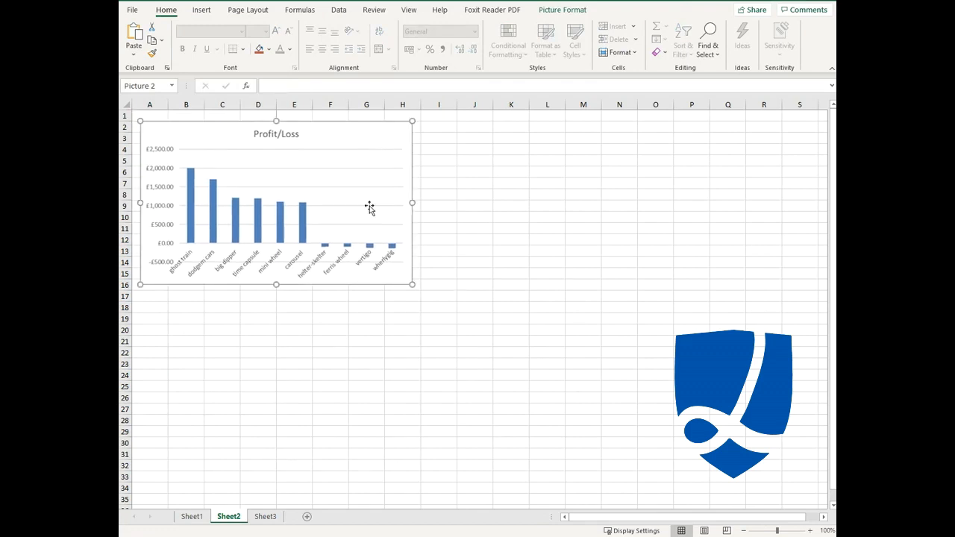
# Add a primary horizontal axis title to the Profit/Loss column chart on Sheet1
pyautogui.click(192, 516)
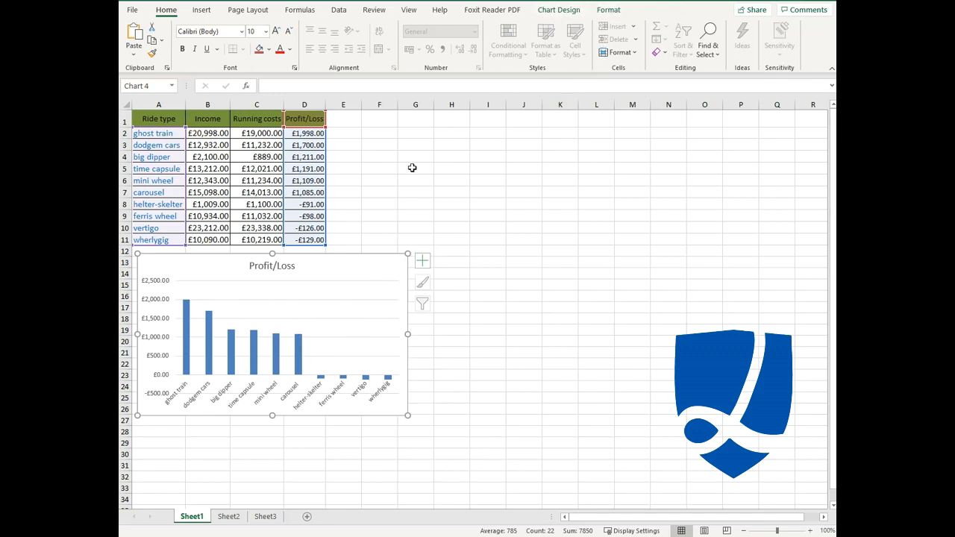
pyautogui.click(383, 169)
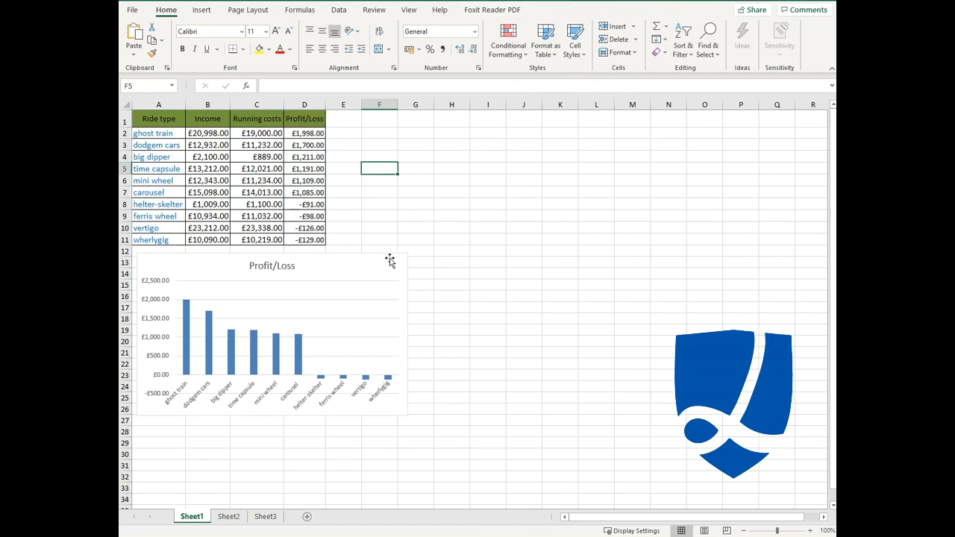
pyautogui.click(346, 266)
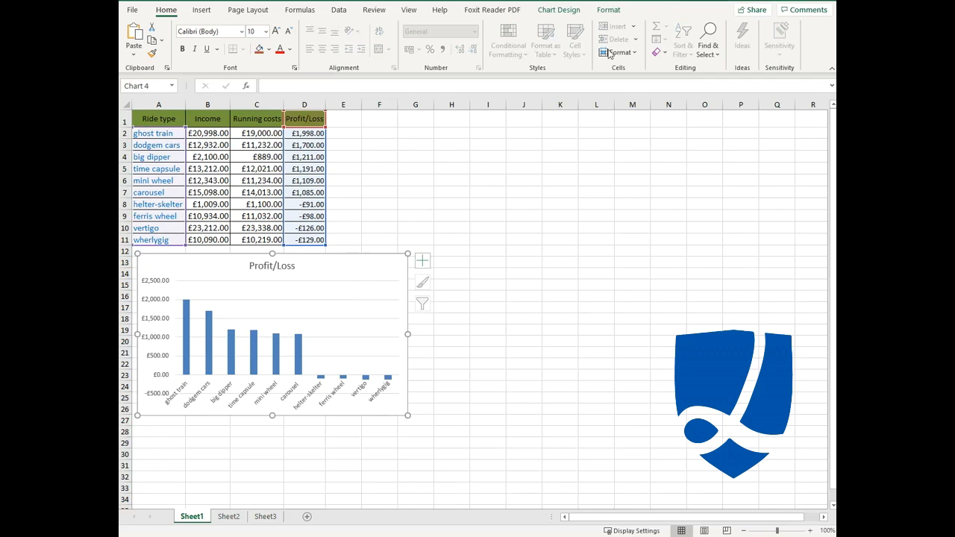
pyautogui.click(559, 11)
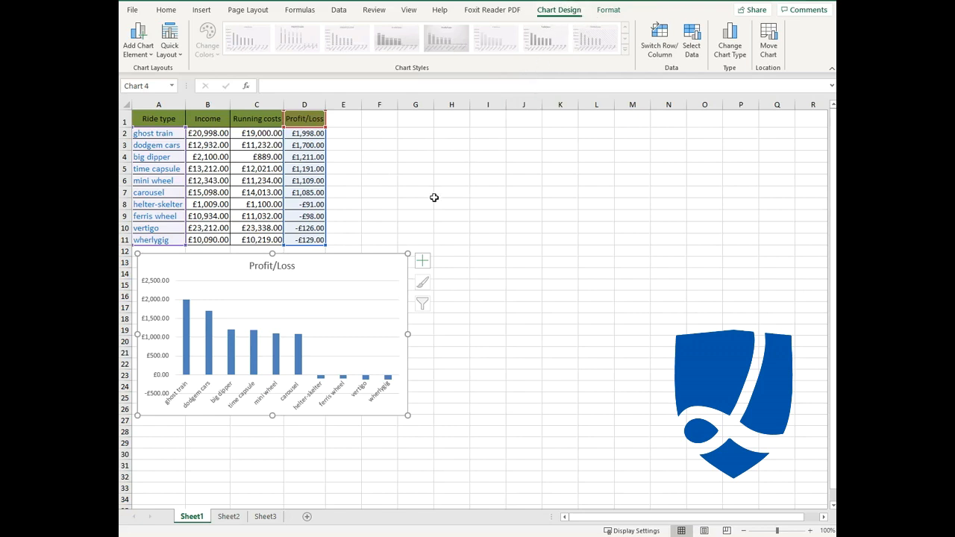
pyautogui.click(149, 57)
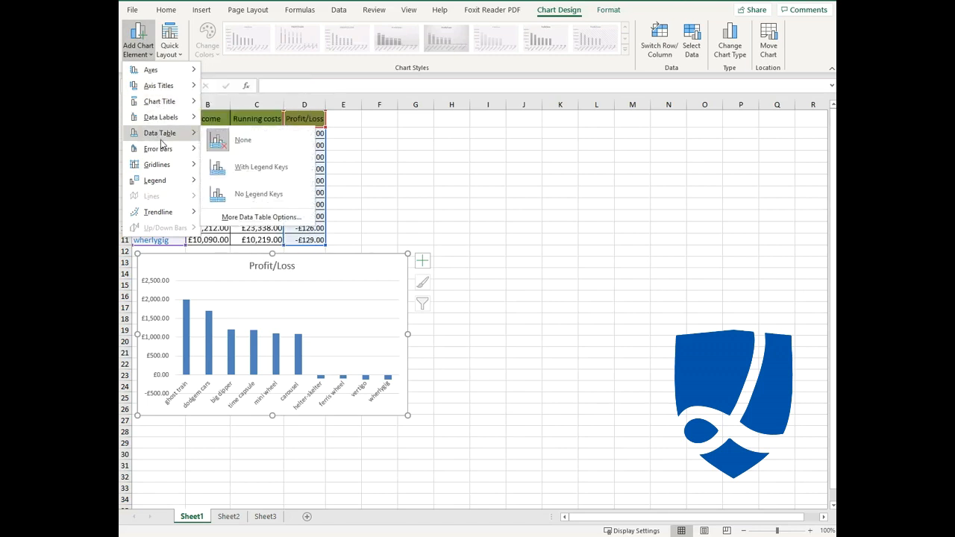
pyautogui.moveTo(162, 91)
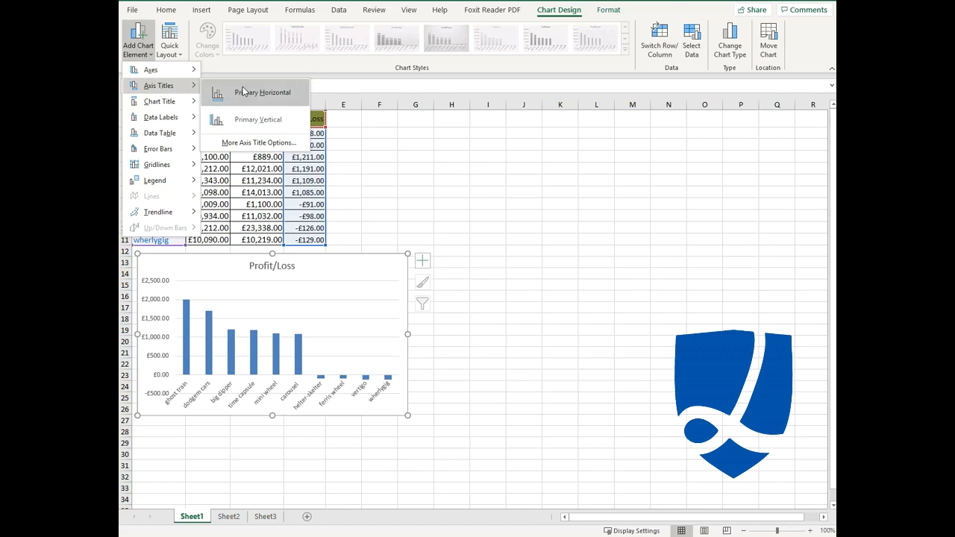
pyautogui.click(265, 97)
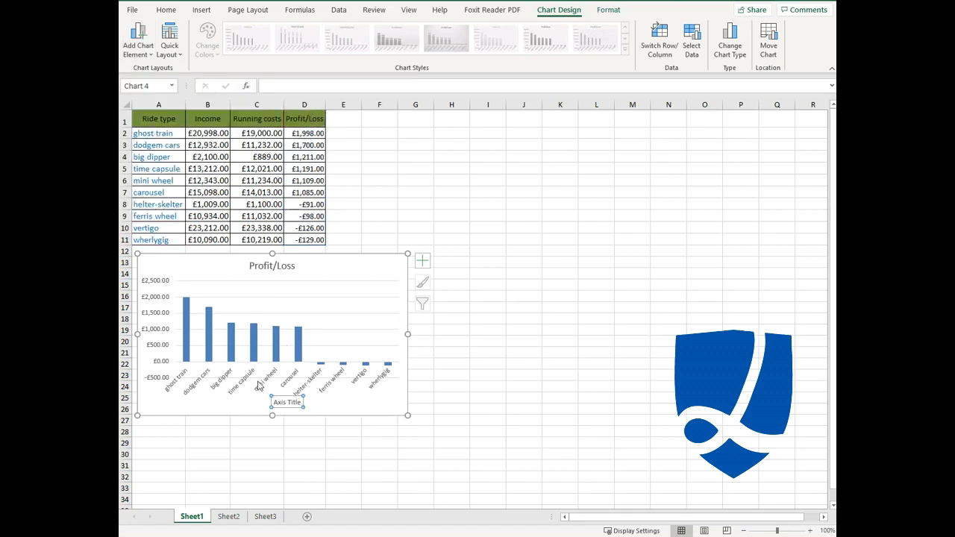
# Replace the column chart's horizontal axis title text with "Rides"
pyautogui.doubleClick(294, 404)
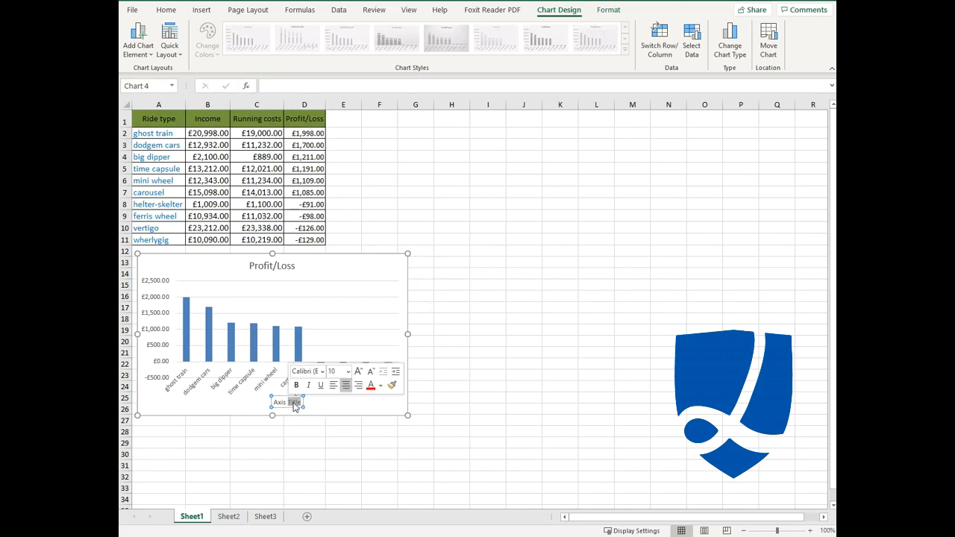
pyautogui.press('BackSpace')
pyautogui.press('BackSpace')
pyautogui.press('BackSpace')
pyautogui.press('BackSpace')
pyautogui.press('BackSpace')
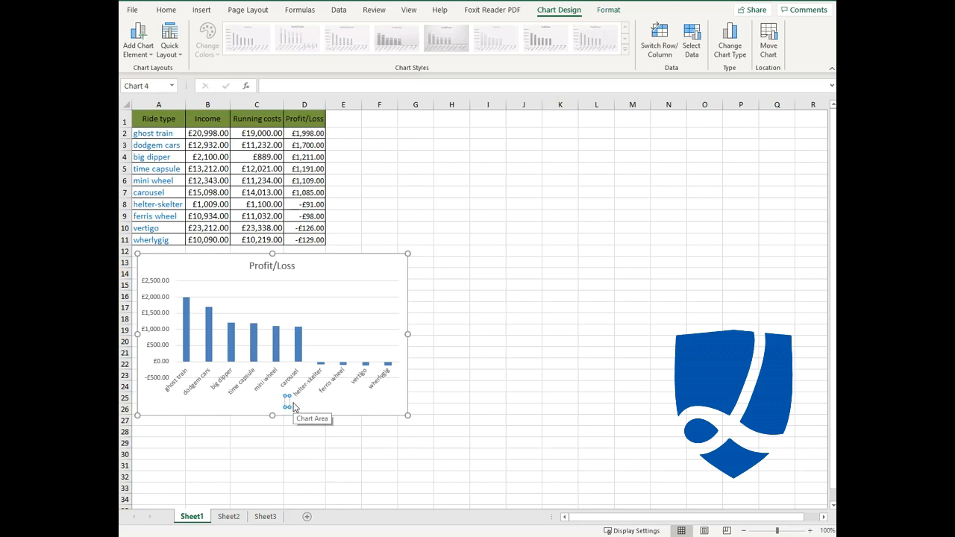
pyautogui.write('Ride')
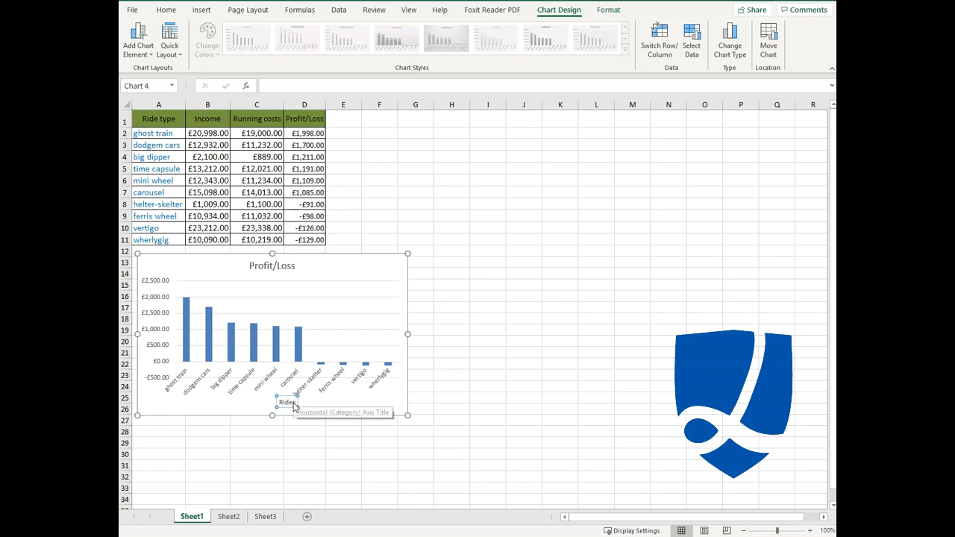
pyautogui.write('s')
pyautogui.click(244, 406)
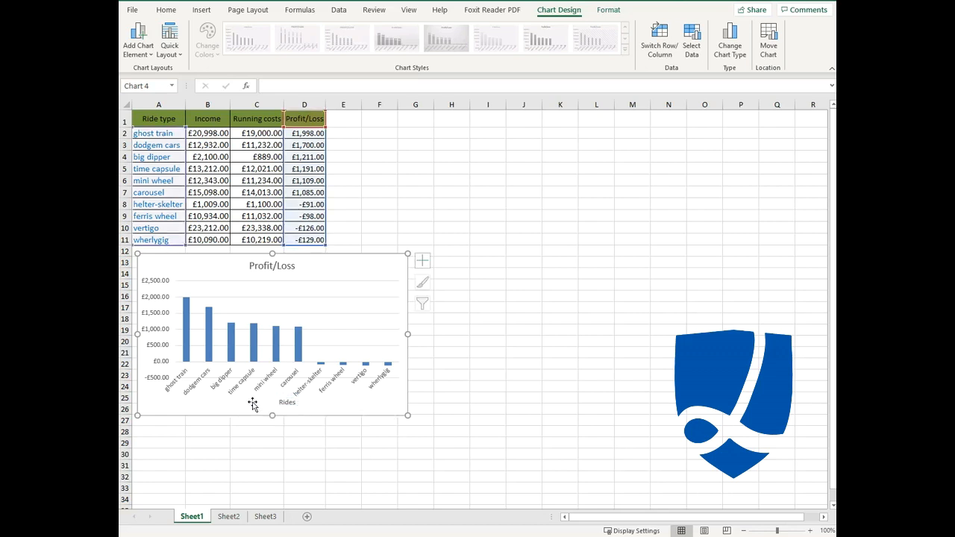
# Add a primary vertical axis title to the column chart and change its text to "Amount"
pyautogui.click(146, 50)
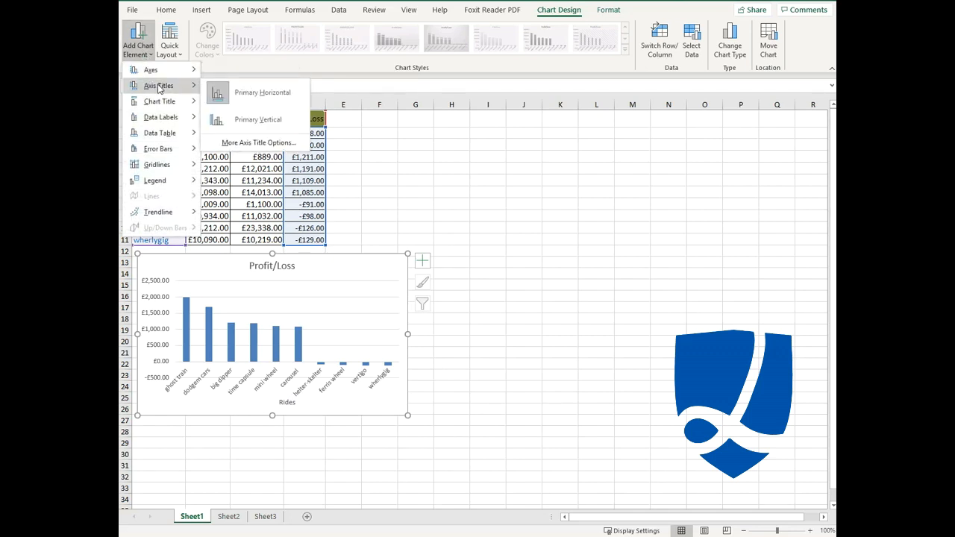
pyautogui.click(243, 122)
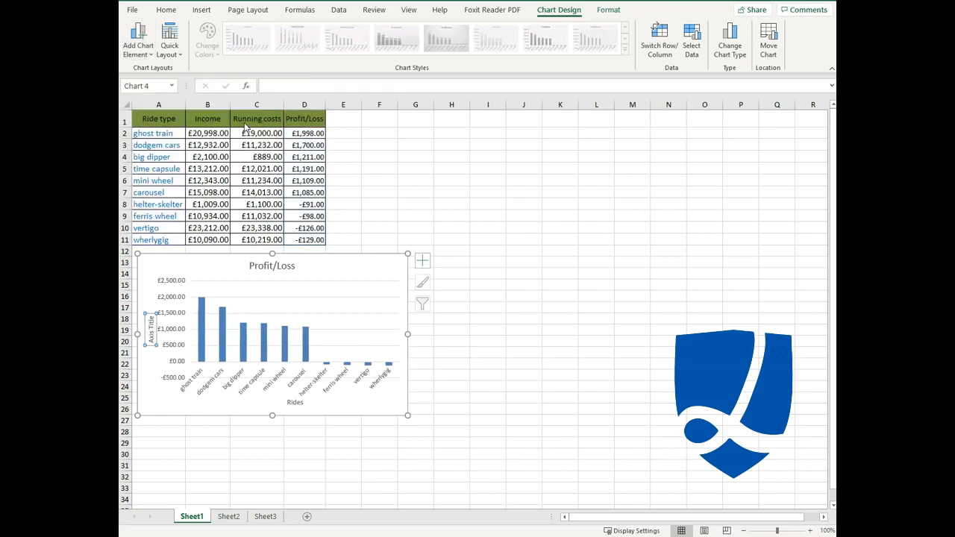
pyautogui.click(150, 324)
pyautogui.press('BackSpace')
pyautogui.press('BackSpace')
pyautogui.press('BackSpace')
pyautogui.press('BackSpace')
pyautogui.press('BackSpace')
pyautogui.press('BackSpace')
pyautogui.press('BackSpace')
pyautogui.press('BackSpace')
pyautogui.press('BackSpace')
pyautogui.press('BackSpace')
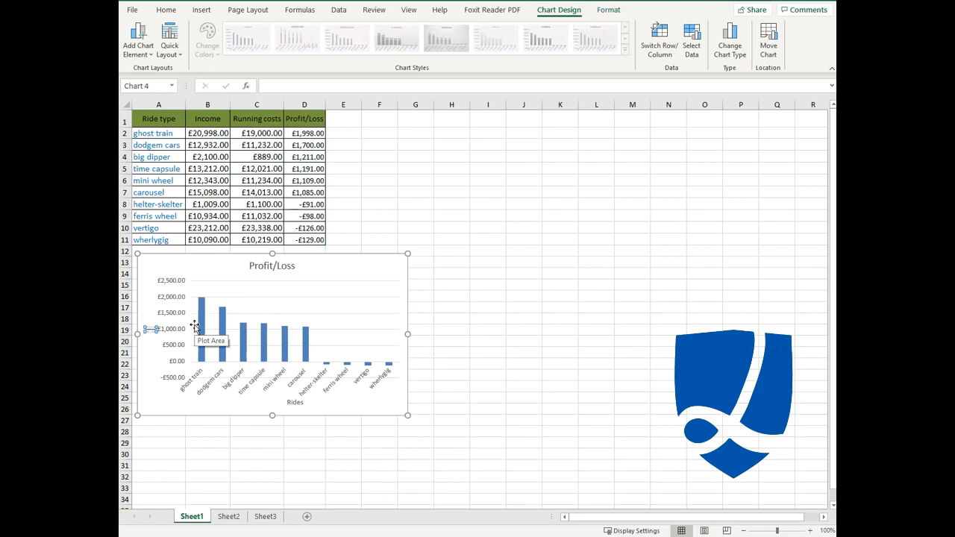
pyautogui.write('Amount')
pyautogui.click(393, 267)
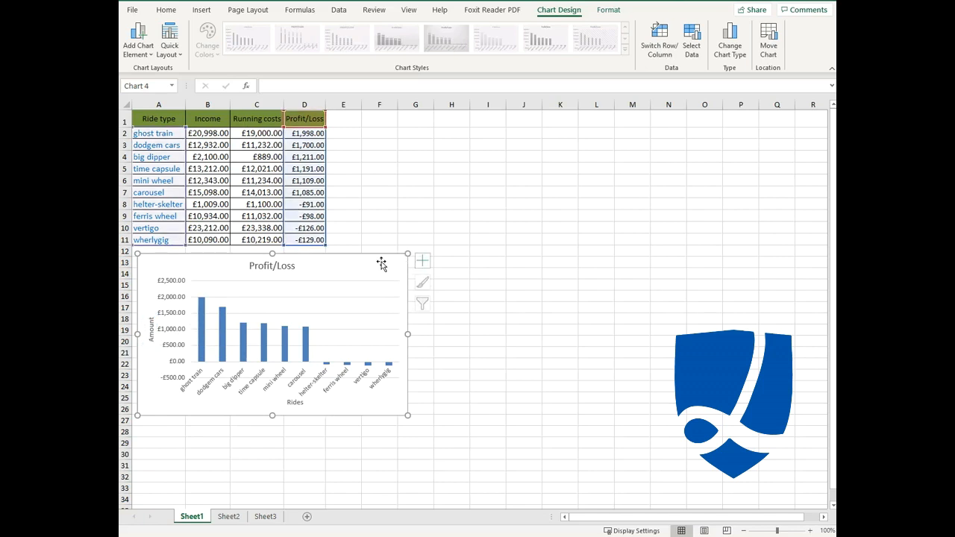
# Change the column chart's title to "Graph showing Profit/Loss"
pyautogui.click(258, 268)
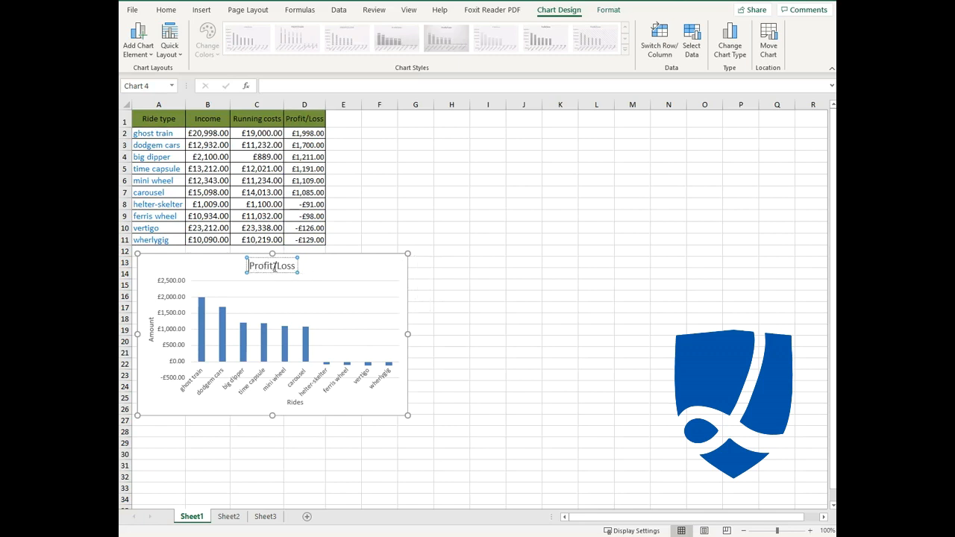
pyautogui.write('Graph show')
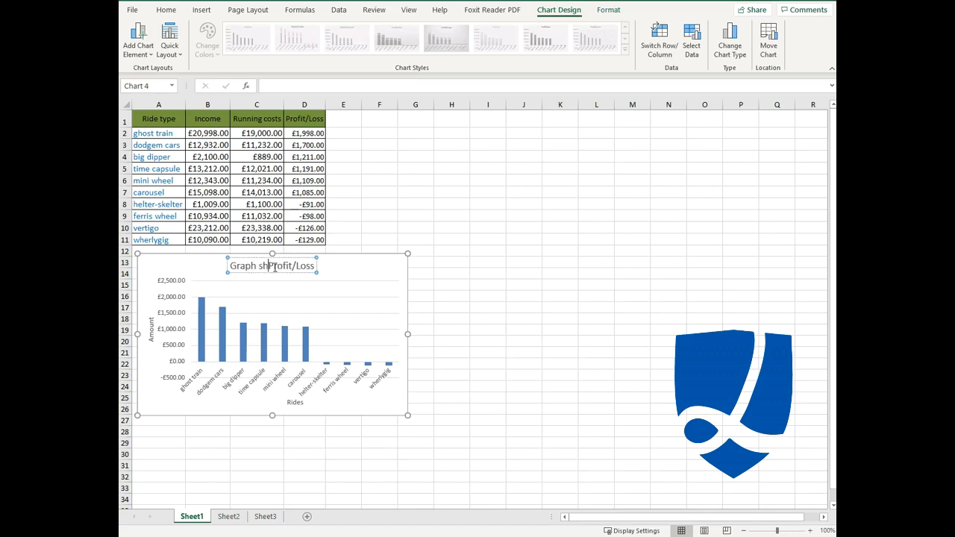
pyautogui.write('ing')
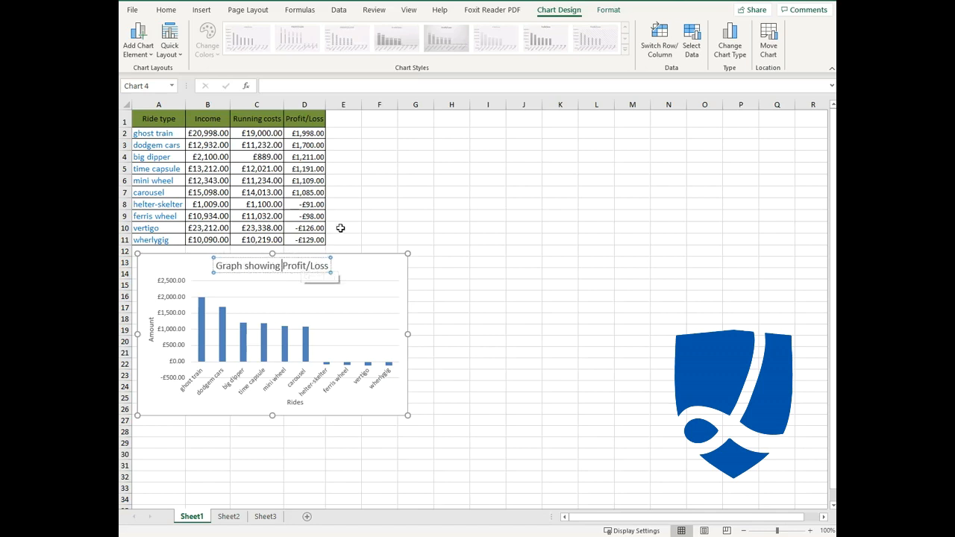
pyautogui.click(150, 56)
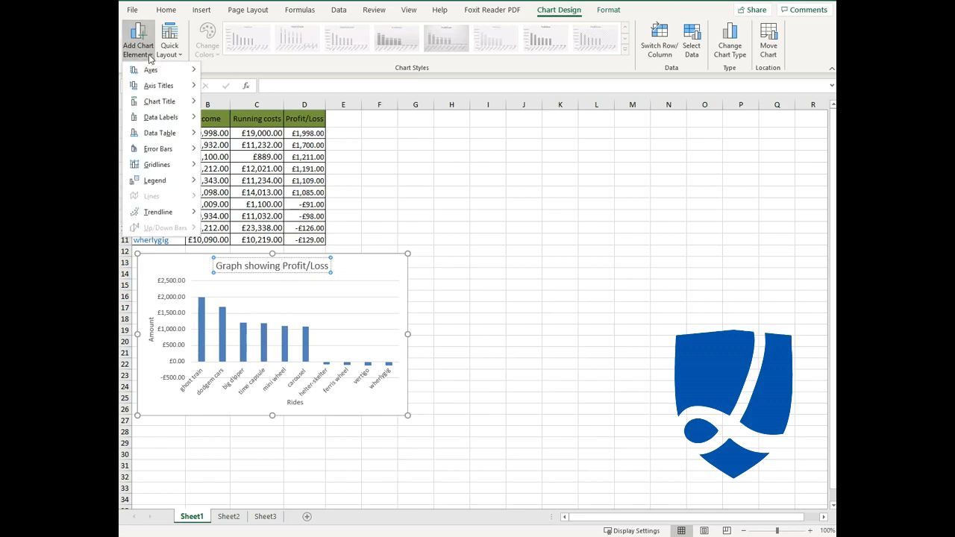
pyautogui.moveTo(164, 105)
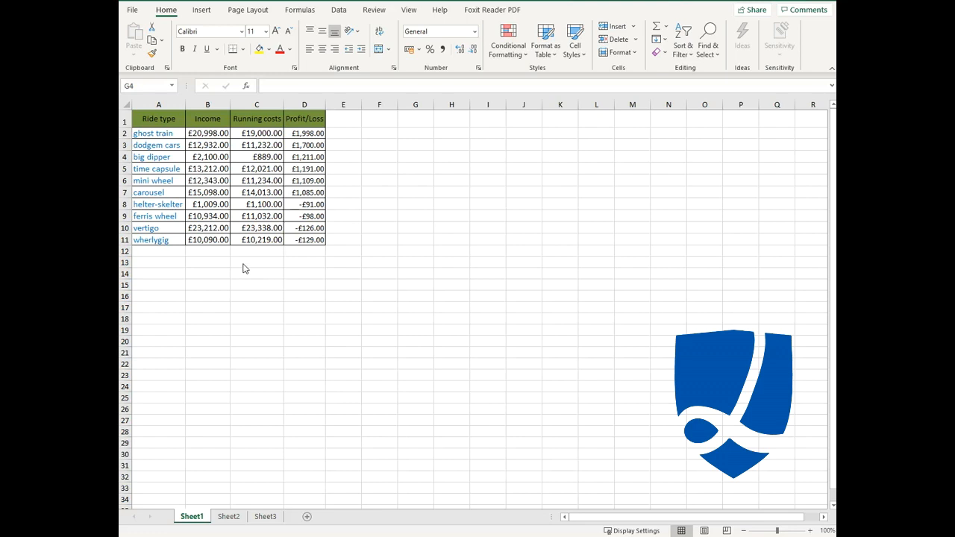
# Insert a 3-D pie chart of the Ride type and Profit/Loss columns and place it below the table, enlarged to about rows 12 to 32
pyautogui.click(180, 125)
pyautogui.moveTo(161, 120); pyautogui.dragTo(159, 240)
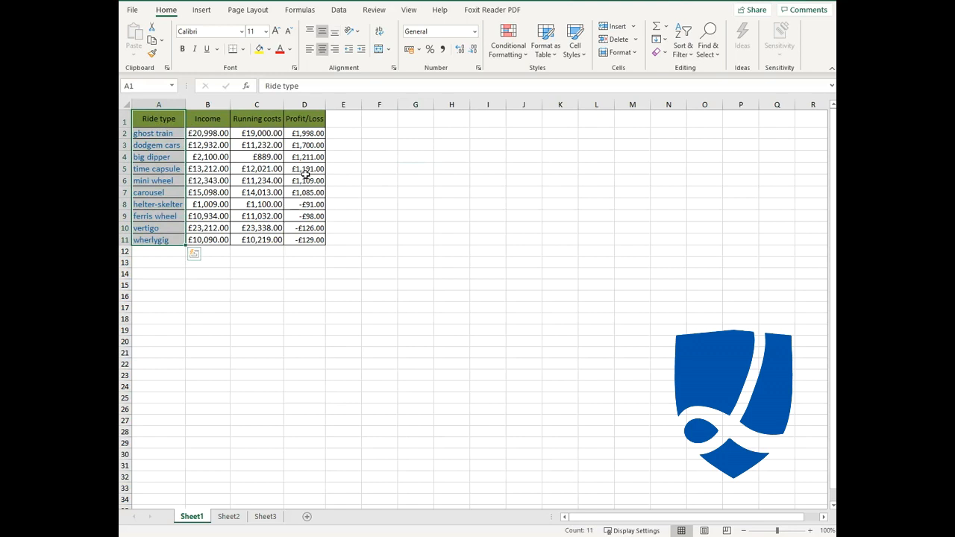
pyautogui.moveTo(304, 118); pyautogui.dragTo(304, 236)
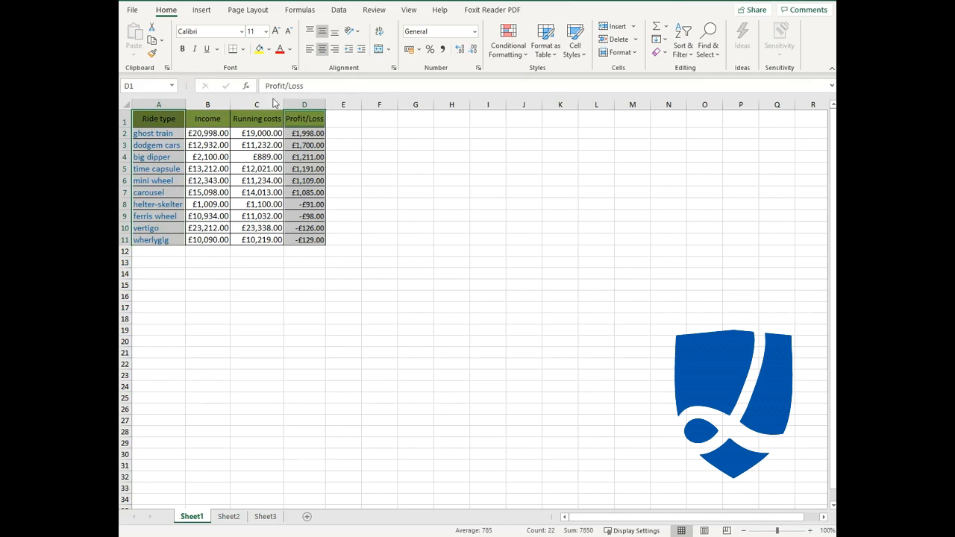
pyautogui.click(201, 12)
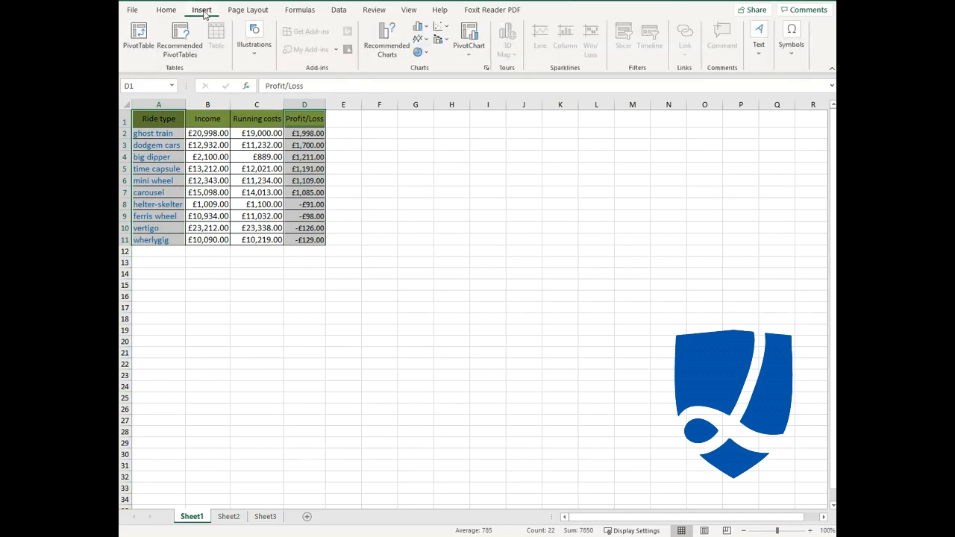
pyautogui.click(422, 53)
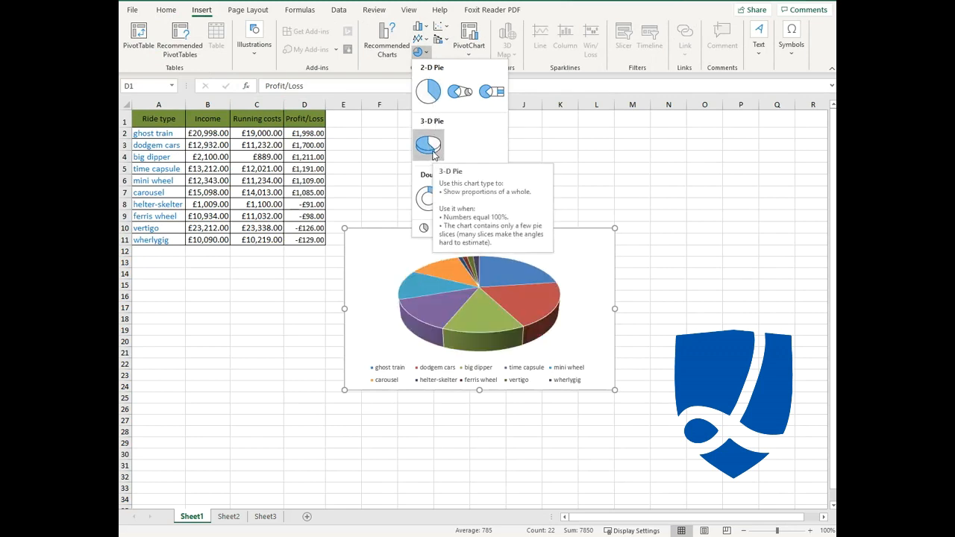
pyautogui.click(432, 147)
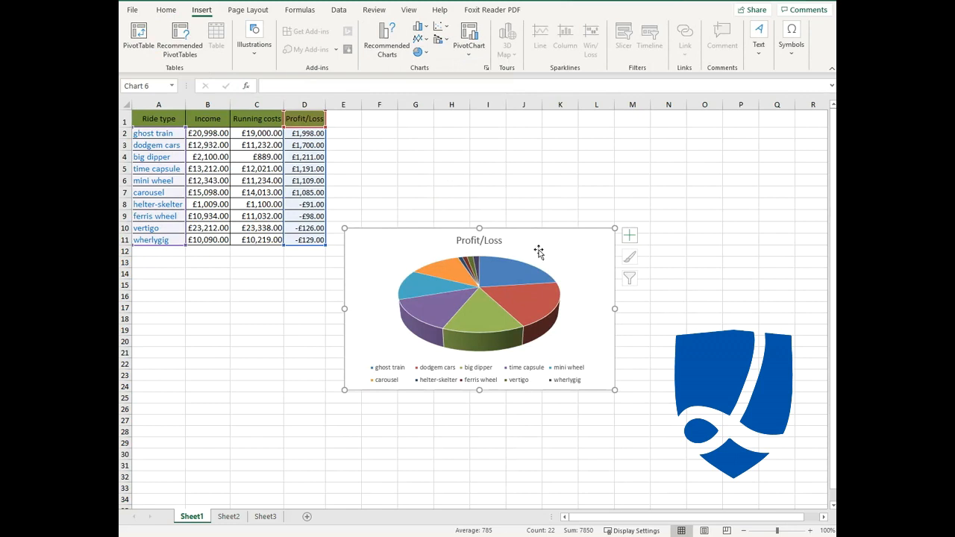
pyautogui.moveTo(550, 243); pyautogui.dragTo(362, 268)
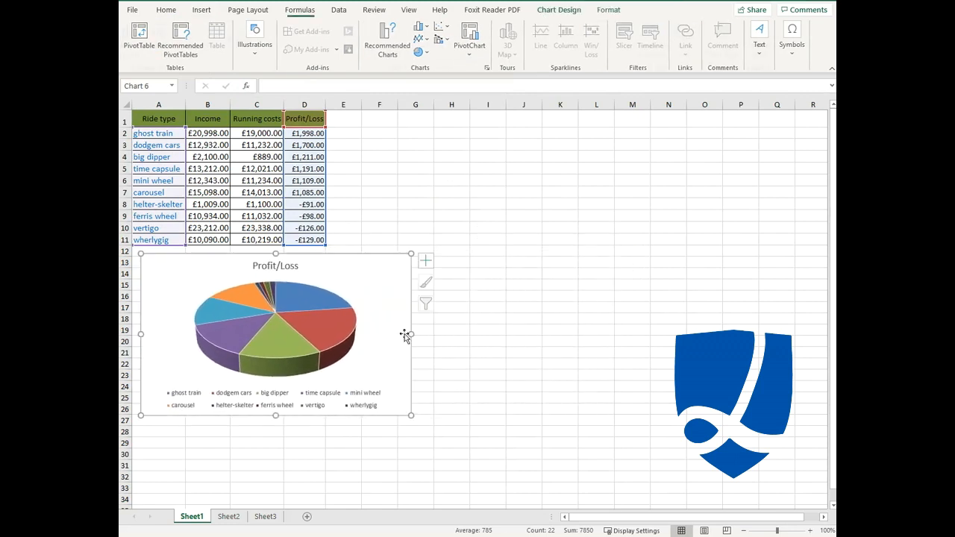
pyautogui.moveTo(410, 416); pyautogui.dragTo(504, 481)
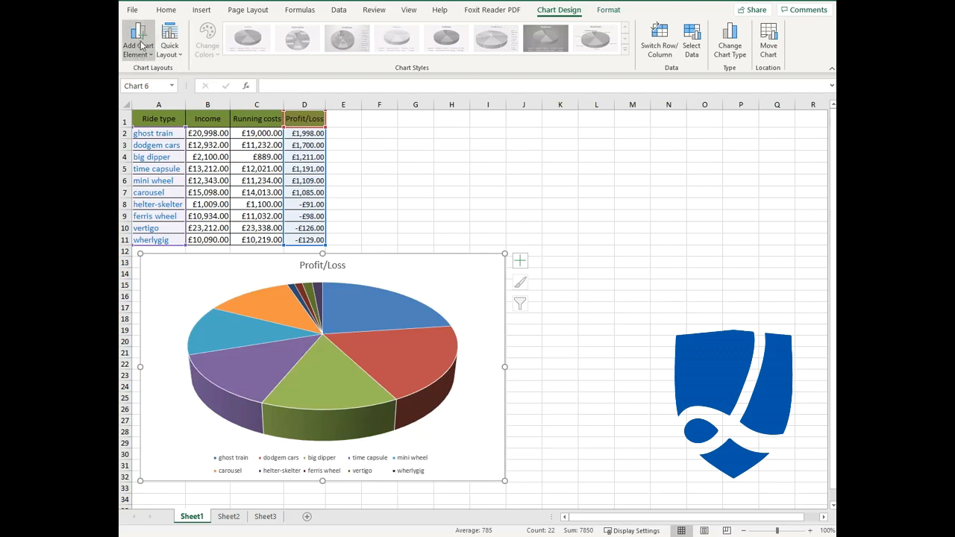
# Try quick layouts on the pie chart: name and amount labels on the slices, a legend beside the pie, and a legend beneath it
pyautogui.click(180, 57)
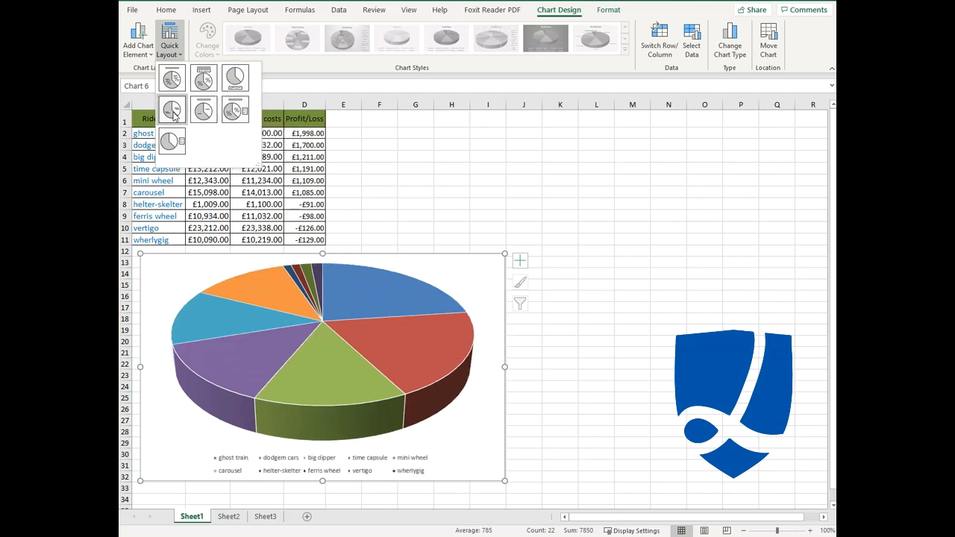
pyautogui.click(172, 110)
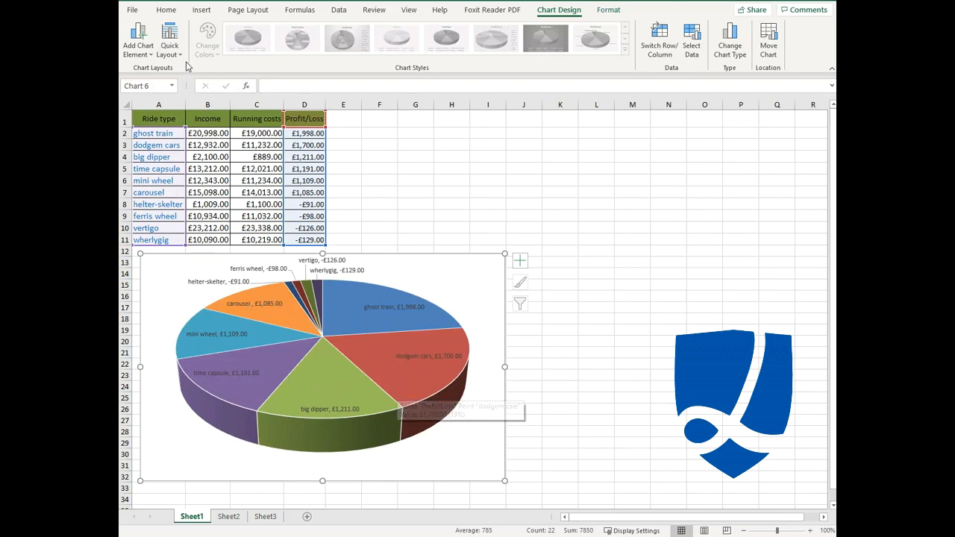
pyautogui.click(169, 46)
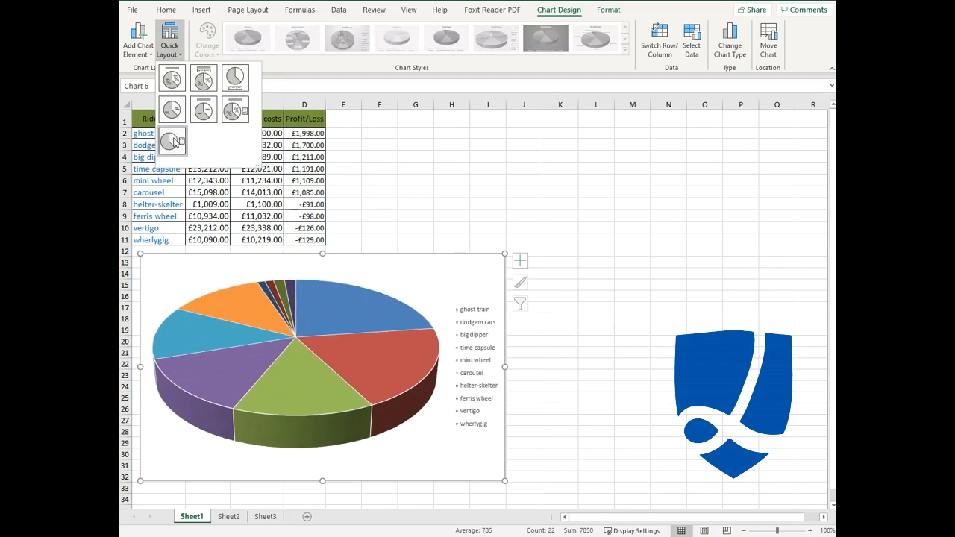
pyautogui.click(174, 142)
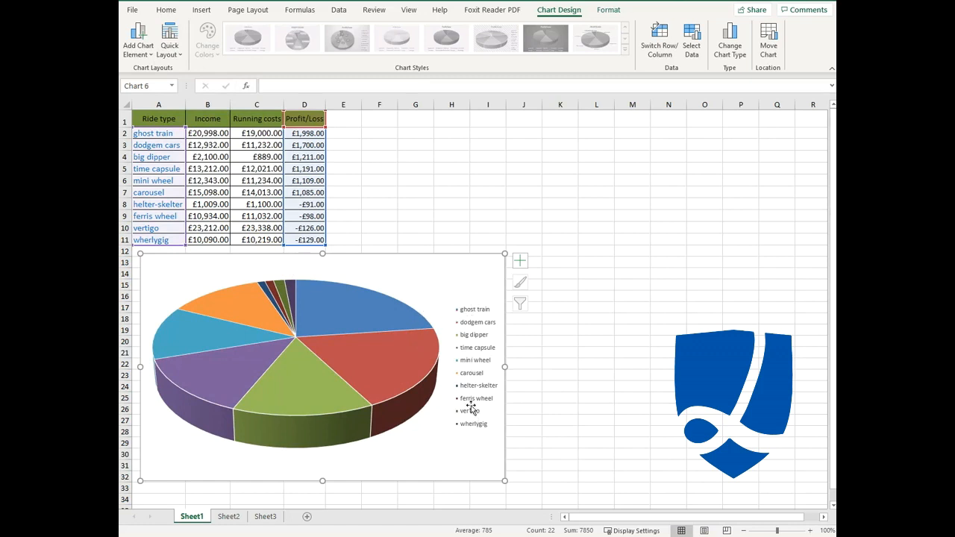
pyautogui.click(169, 47)
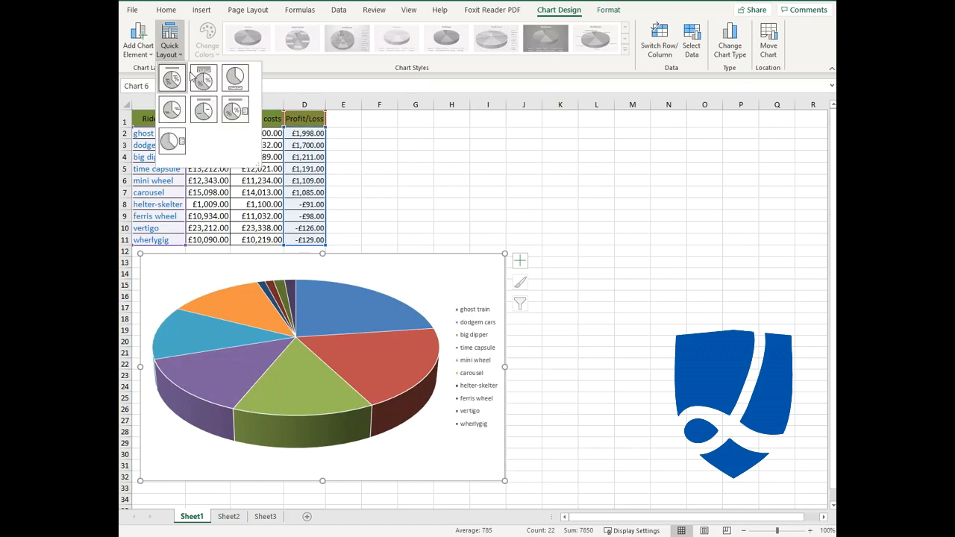
pyautogui.click(235, 79)
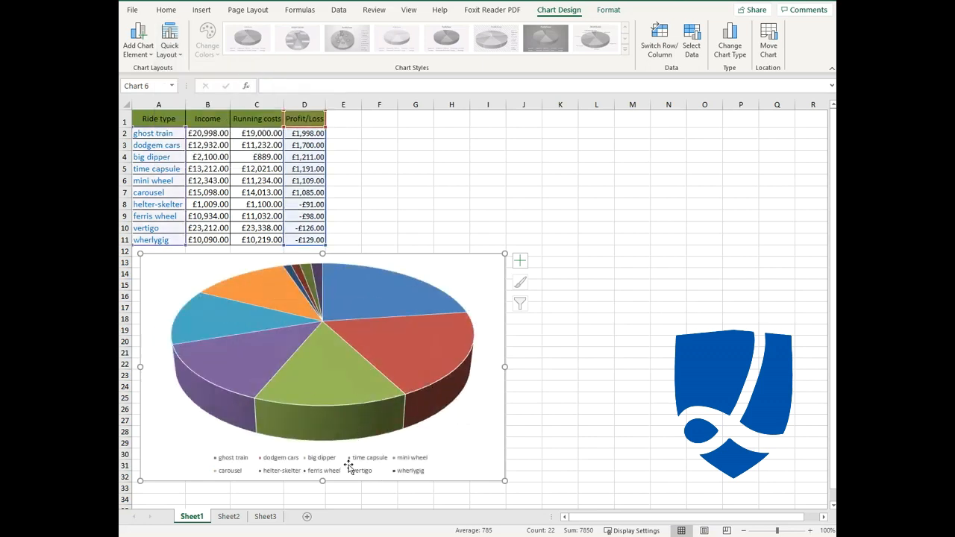
# Apply the quick layout that labels each pie slice with ride name and amount, and add a chart title above the chart
pyautogui.click(179, 56)
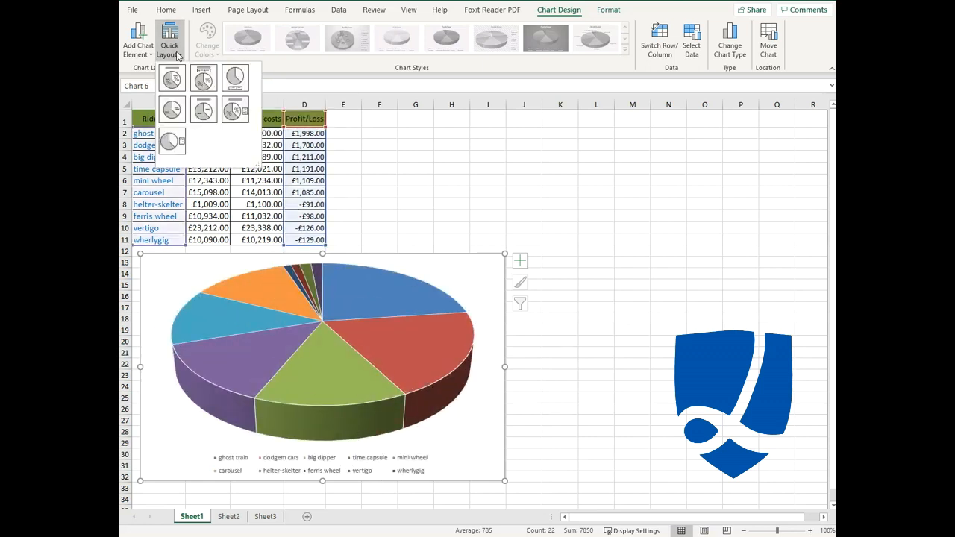
pyautogui.click(176, 106)
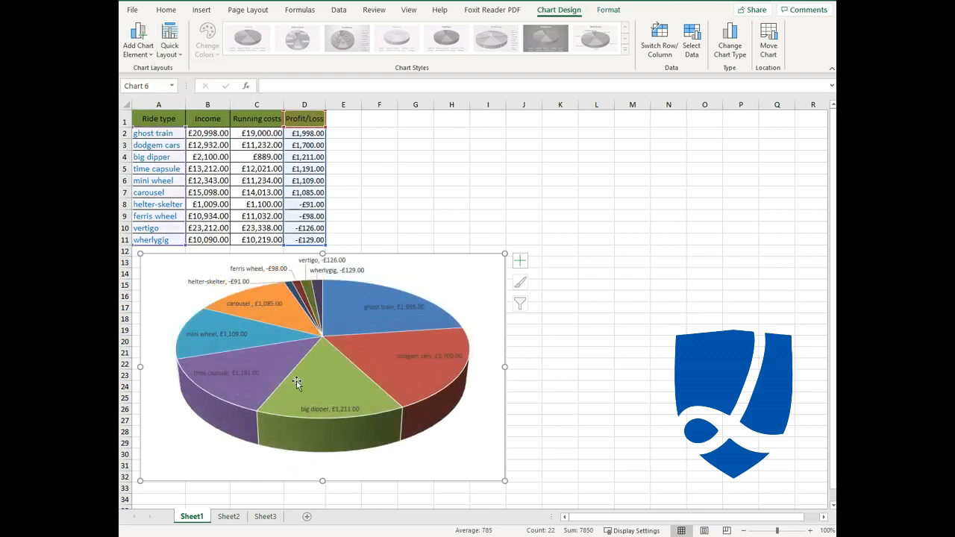
pyautogui.click(142, 48)
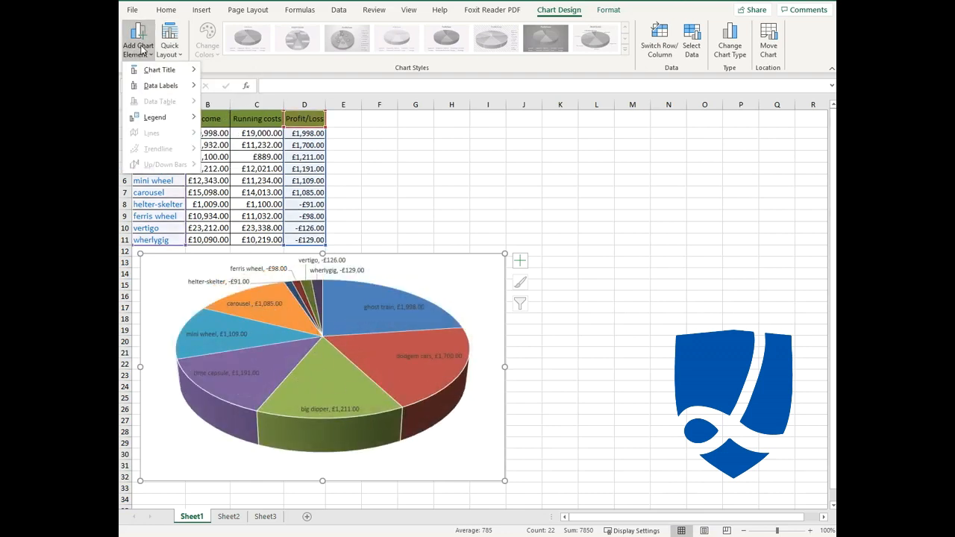
pyautogui.moveTo(149, 71)
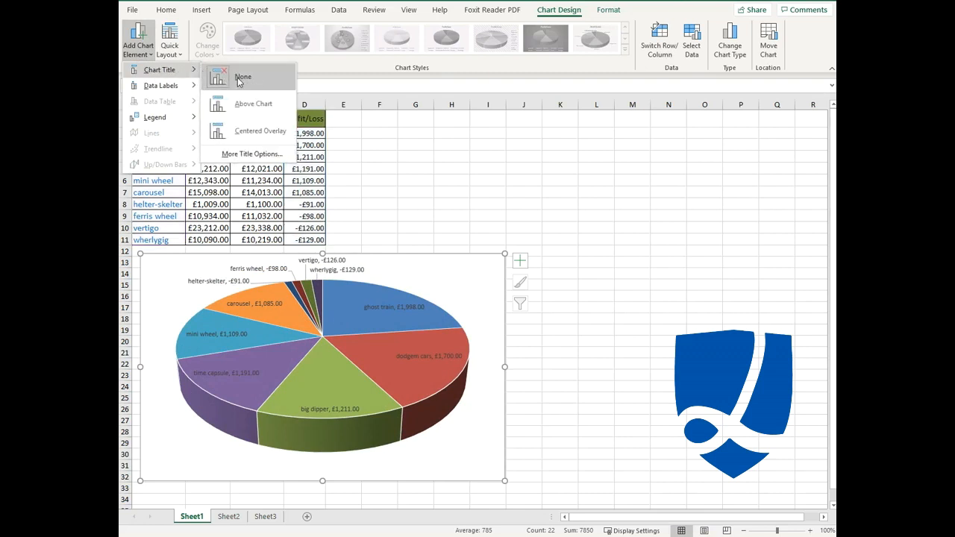
pyautogui.click(238, 105)
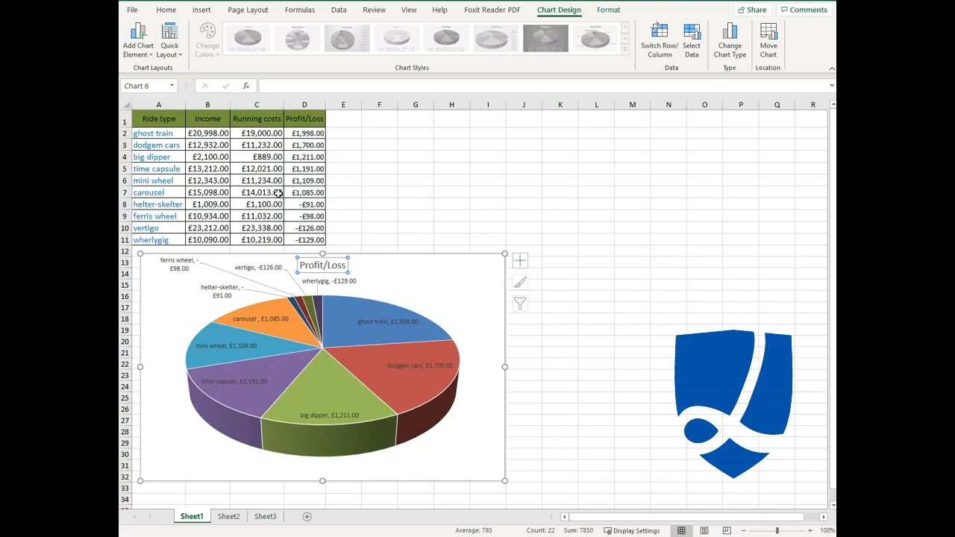
# Change the pie chart's title to "Pie Chart showing Profit/Loss"
pyautogui.click(301, 266)
pyautogui.write('Pi')
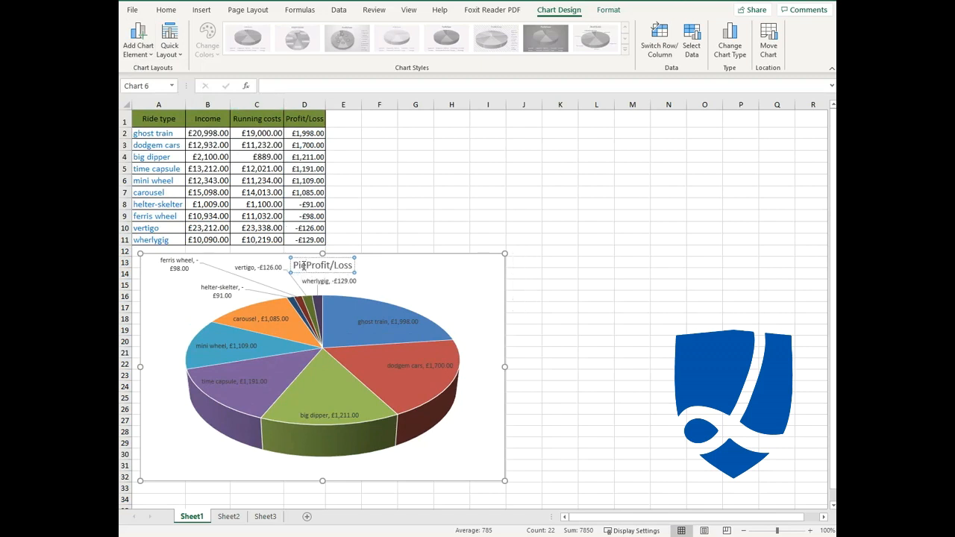
pyautogui.write('e Chart')
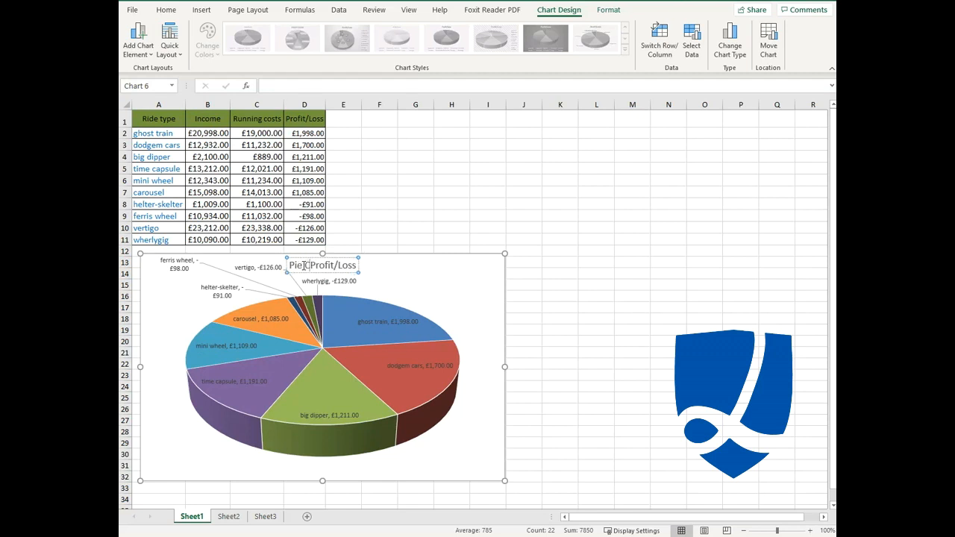
pyautogui.write(' Showing')
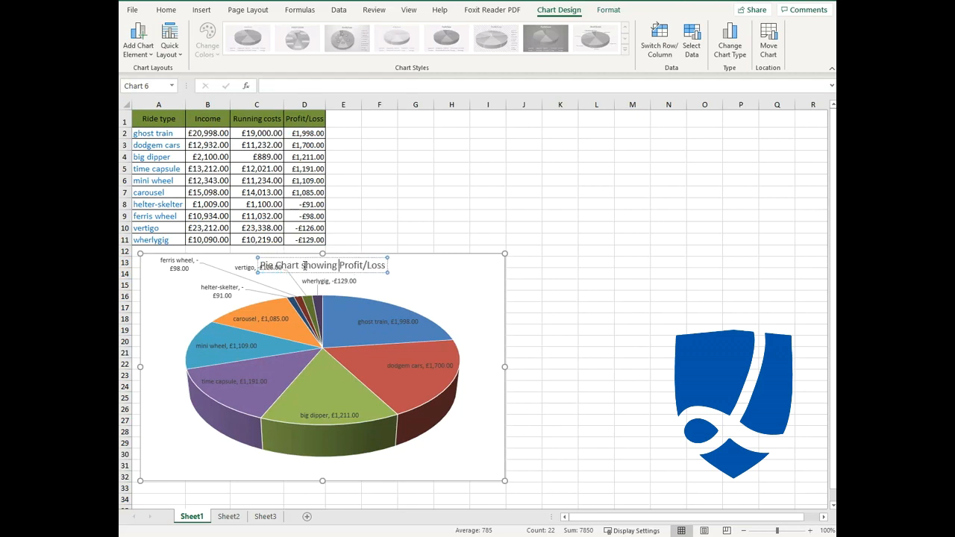
pyautogui.click(423, 265)
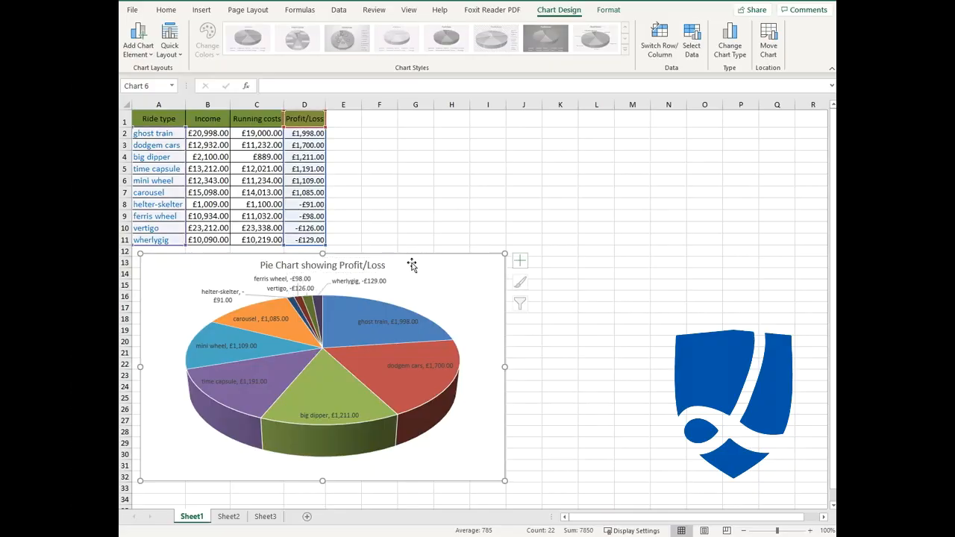